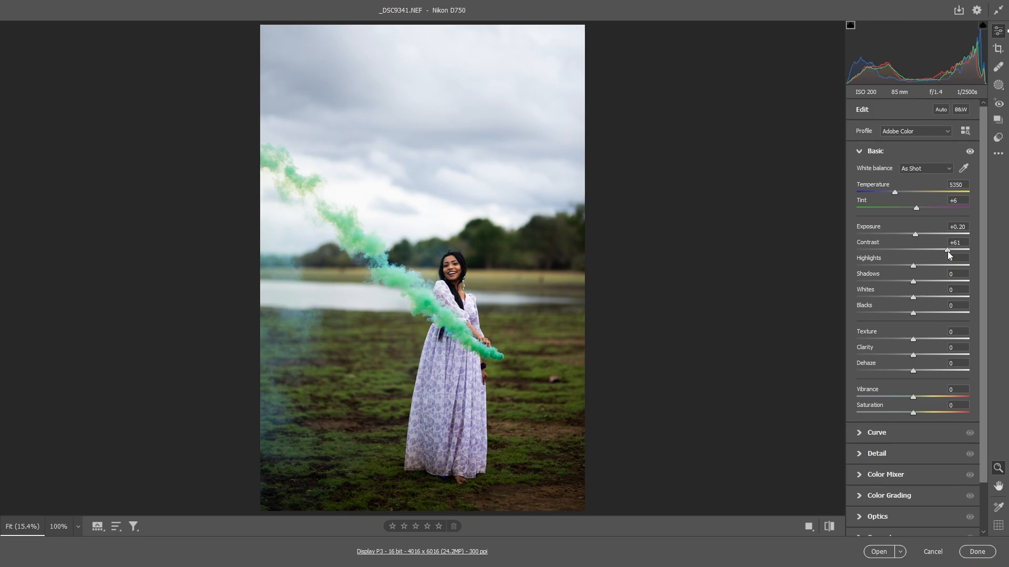
- Set the basic tones to Contrast +60, Highlights -74, Shadows +72, Whites -71 and Blacks +25
{"action": "left_click_drag", "start_coordinate": [946, 250], "coordinate": [856, 265]}
{"action": "left_click_drag", "start_coordinate": [913, 297], "coordinate": [855, 297]}
{"action": "left_click_drag", "start_coordinate": [913, 282], "coordinate": [955, 282]}
{"action": "left_click_drag", "start_coordinate": [856, 298], "coordinate": [926, 314]}
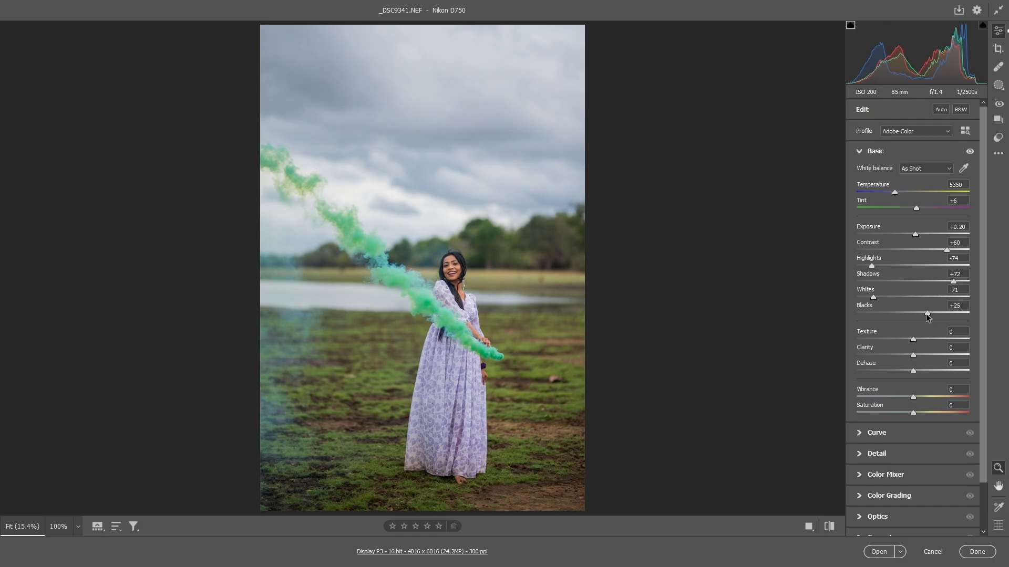
- Set Texture to -11, Clarity to -7, Dehaze to +9, Vibrance to +25 and Saturation to -6
{"action": "left_click_drag", "start_coordinate": [913, 339], "coordinate": [920, 369]}
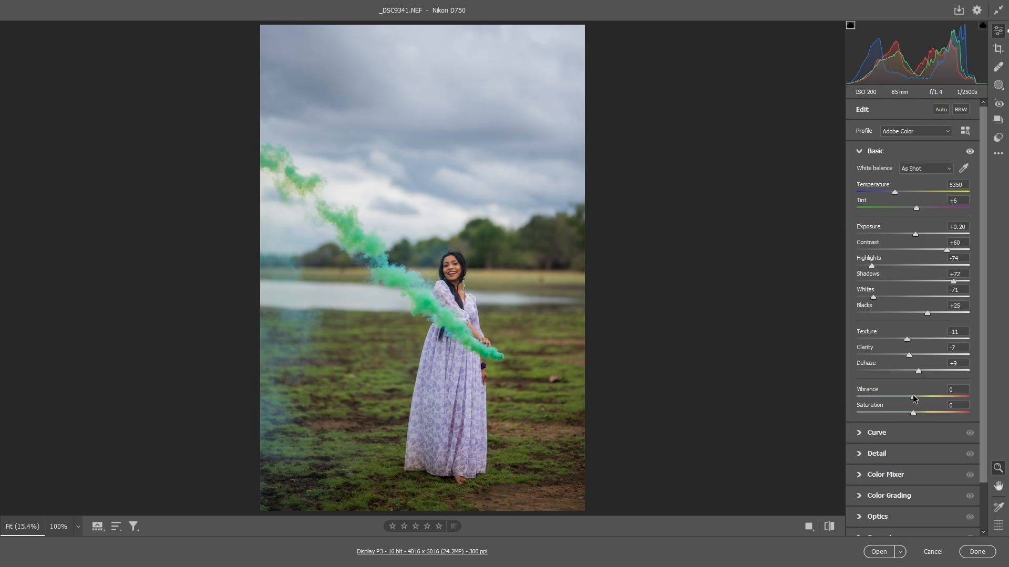
{"action": "mouse_move", "coordinate": [915, 397]}
{"action": "left_mouse_down"}
{"action": "mouse_move", "coordinate": [929, 396]}
{"action": "mouse_move", "coordinate": [911, 414]}
{"action": "left_mouse_up"}
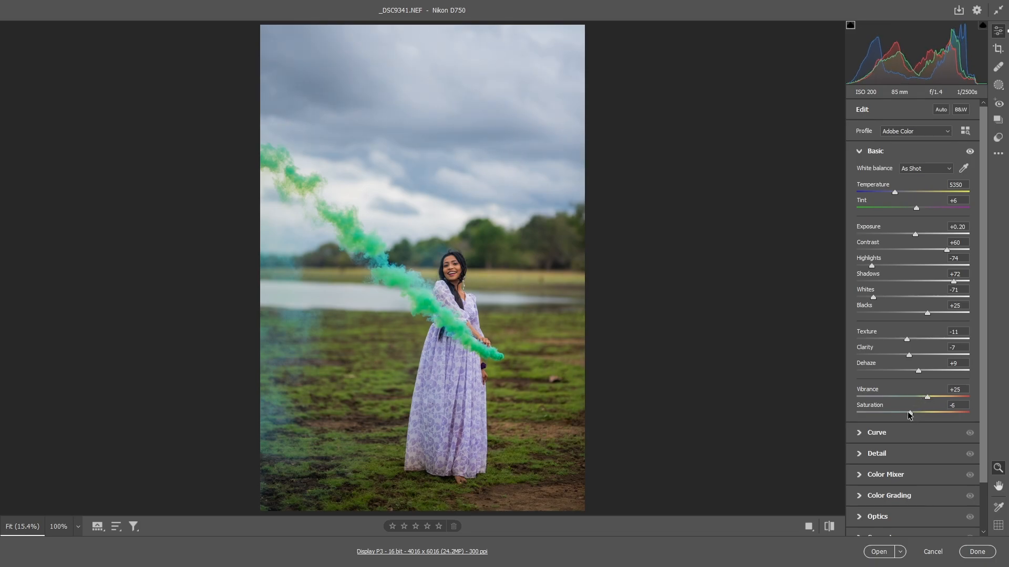
- Set the parametric tone curve to Highlights -10, Lights -10, Darks -5 and Shadows -2
{"action": "left_click", "coordinate": [887, 432]}
{"action": "left_click_drag", "start_coordinate": [916, 348], "coordinate": [910, 379]}
{"action": "left_click_drag", "start_coordinate": [914, 395], "coordinate": [910, 395]}
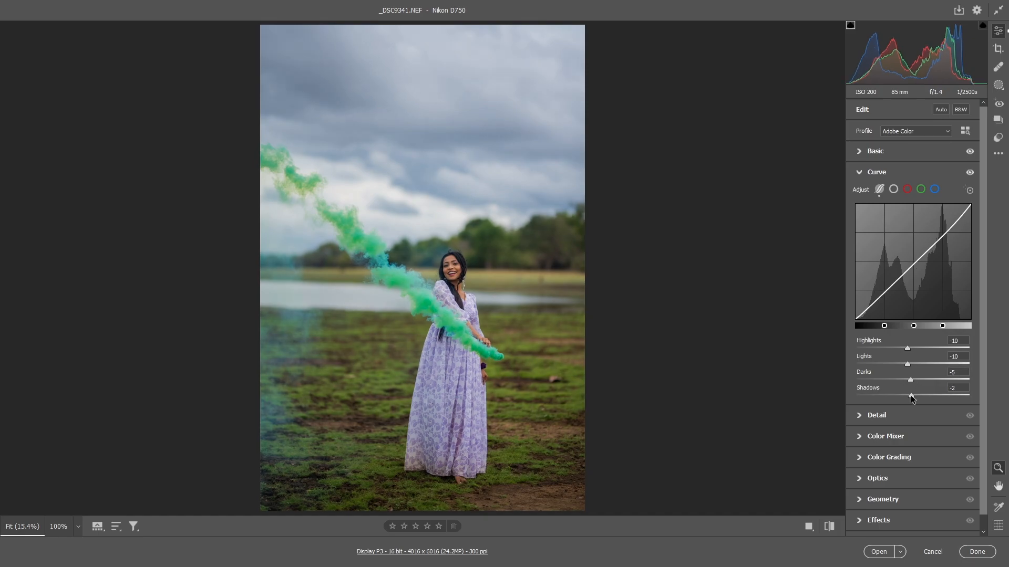
- Set Sharpening to 55, Noise Reduction to 20 and Color Noise Reduction to 20
{"action": "left_click", "coordinate": [858, 415]}
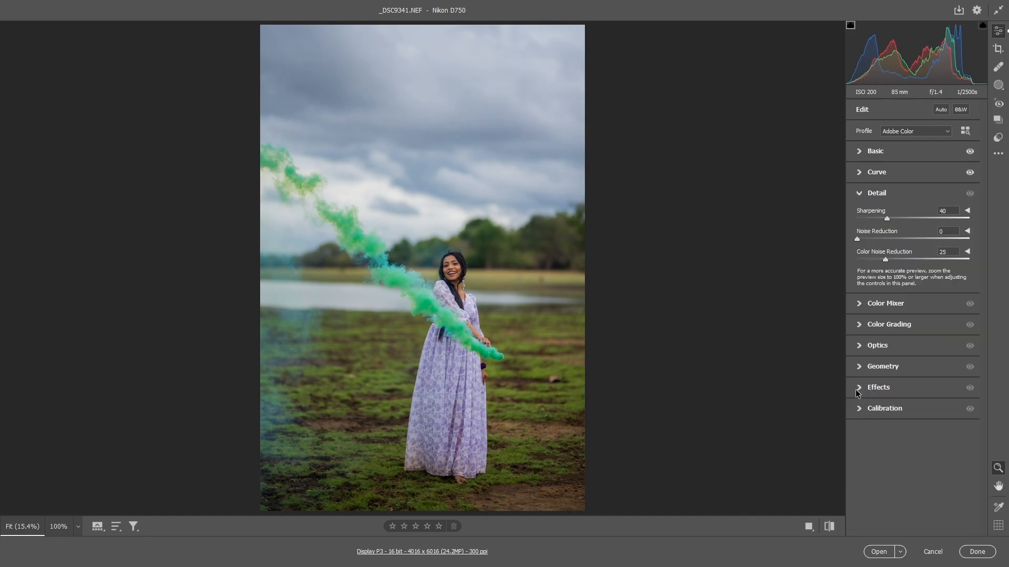
{"action": "left_click_drag", "start_coordinate": [887, 218], "coordinate": [872, 237]}
- Adjust the reds and oranges in the Color Mixer, and set the yellows to Hue +54, Saturation -10 and Luminance +28
{"action": "left_click", "coordinate": [860, 305]}
{"action": "left_click", "coordinate": [860, 248]}
{"action": "left_click_drag", "start_coordinate": [912, 272], "coordinate": [927, 304]}
{"action": "left_click", "coordinate": [874, 247]}
{"action": "left_click", "coordinate": [886, 248]}
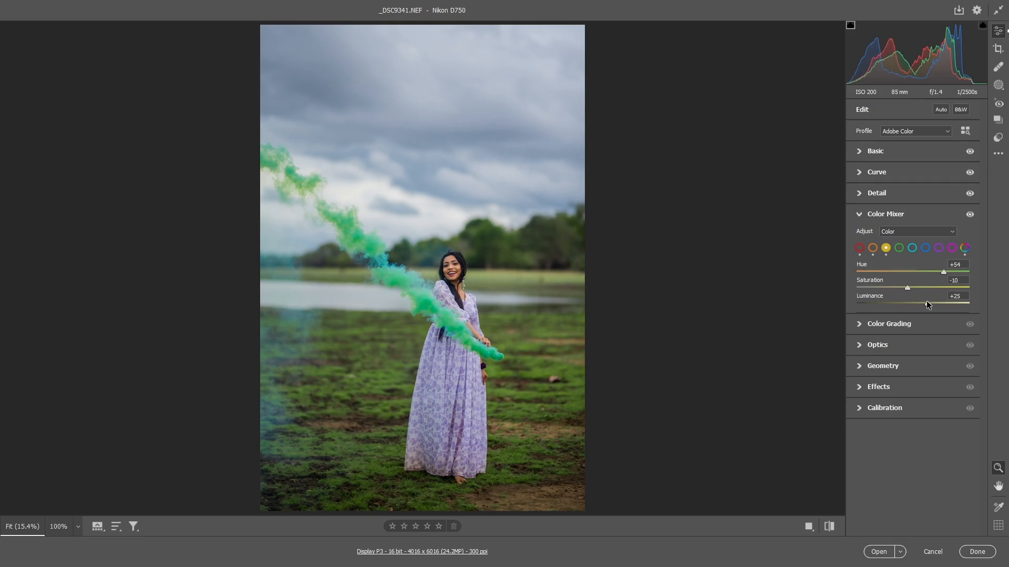
- Set the greens in the Color Mixer to Hue -23, Saturation +25 and Luminance +25
{"action": "left_click", "coordinate": [898, 250]}
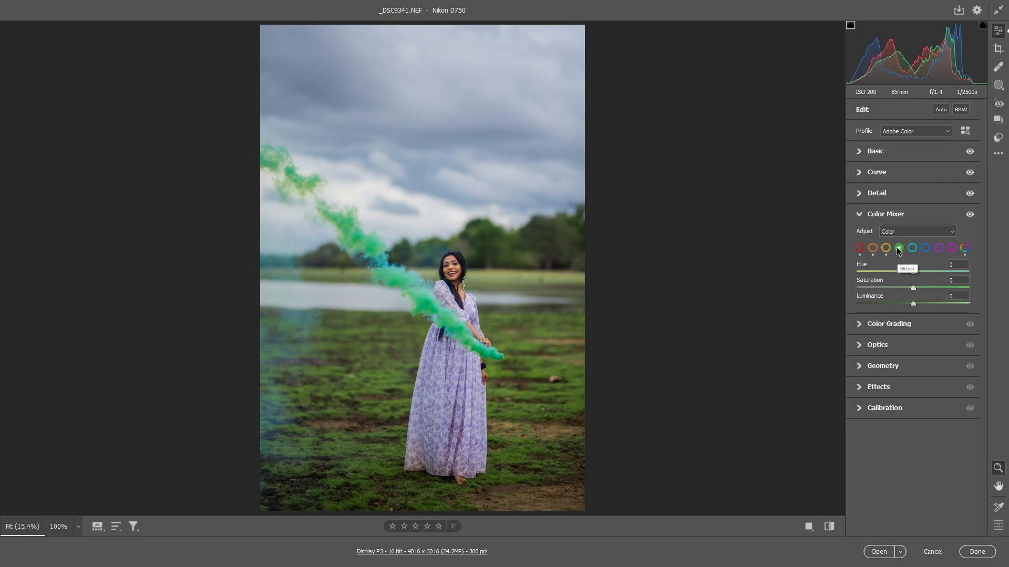
{"action": "left_click_drag", "start_coordinate": [894, 272], "coordinate": [903, 273]}
{"action": "left_click_drag", "start_coordinate": [913, 288], "coordinate": [924, 288]}
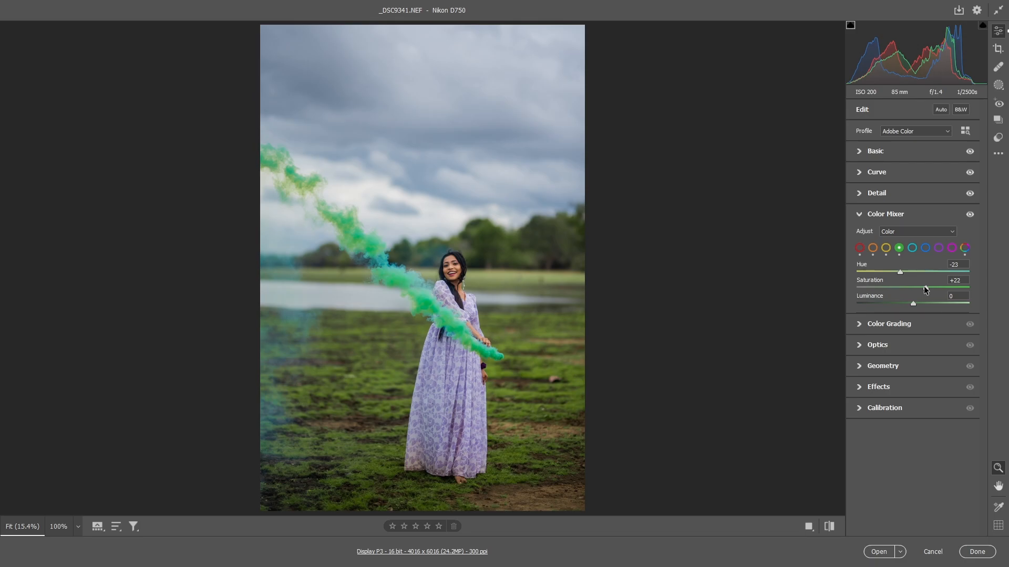
{"action": "left_click", "coordinate": [926, 304]}
{"action": "left_click_drag", "start_coordinate": [926, 304], "coordinate": [927, 304]}
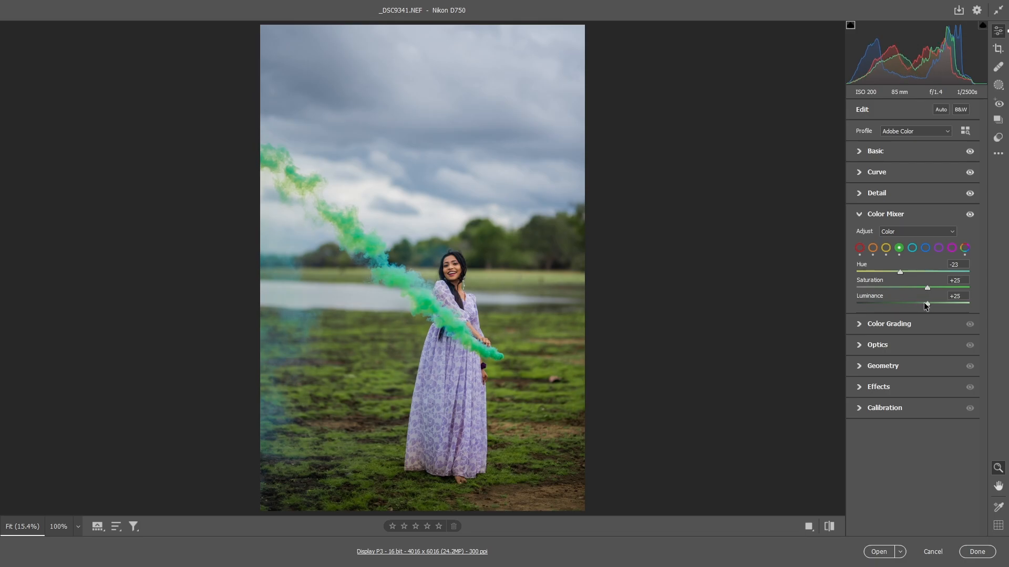
- Set the aquas in the Color Mixer to Hue +30 and Saturation +27, and raise their luminance
{"action": "left_click", "coordinate": [912, 248]}
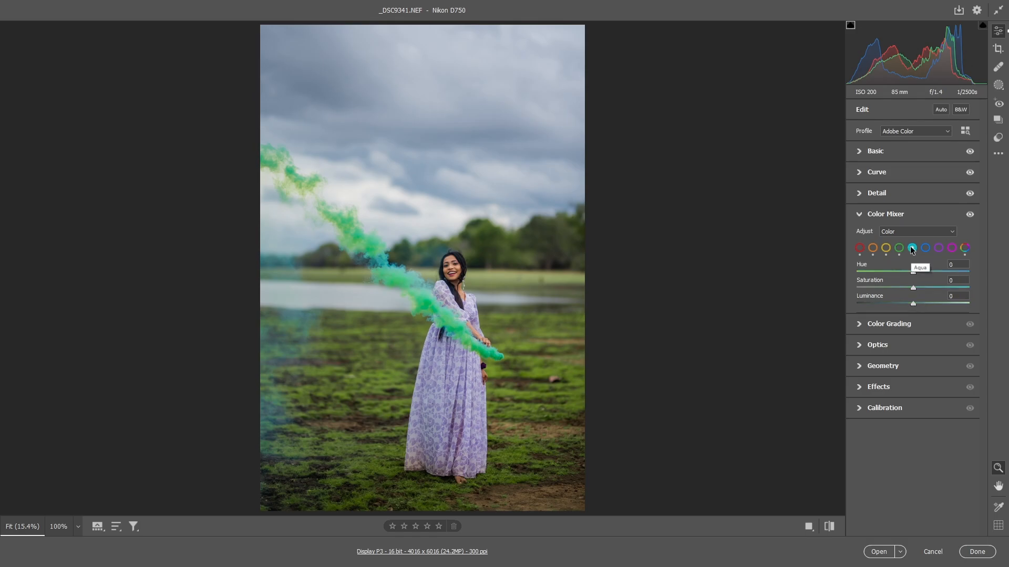
{"action": "left_click", "coordinate": [926, 288]}
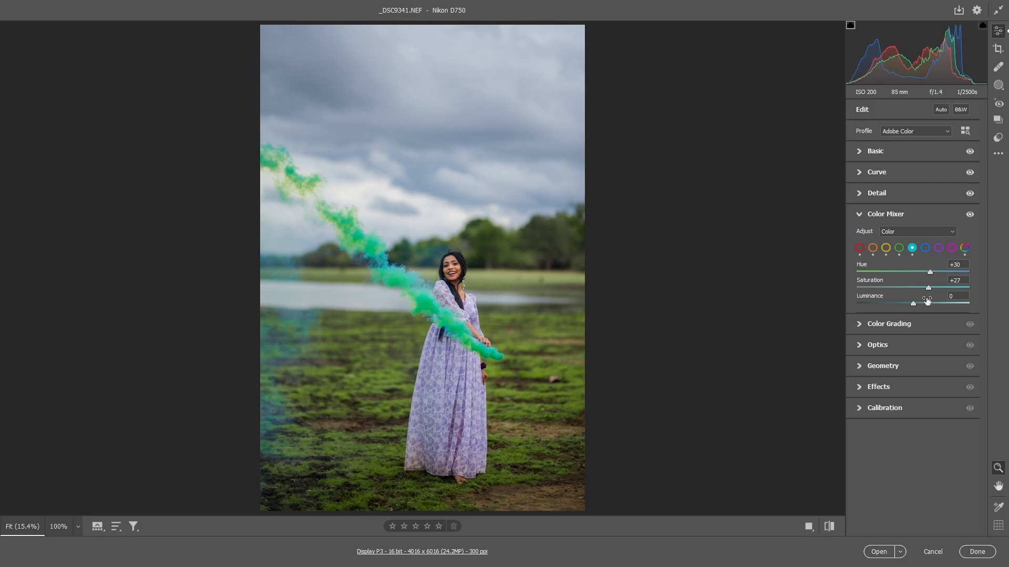
{"action": "left_click", "coordinate": [937, 303]}
- Set the blues in the Color Mixer to Hue +23, Saturation +56 and Luminance +26
{"action": "left_click", "coordinate": [925, 248]}
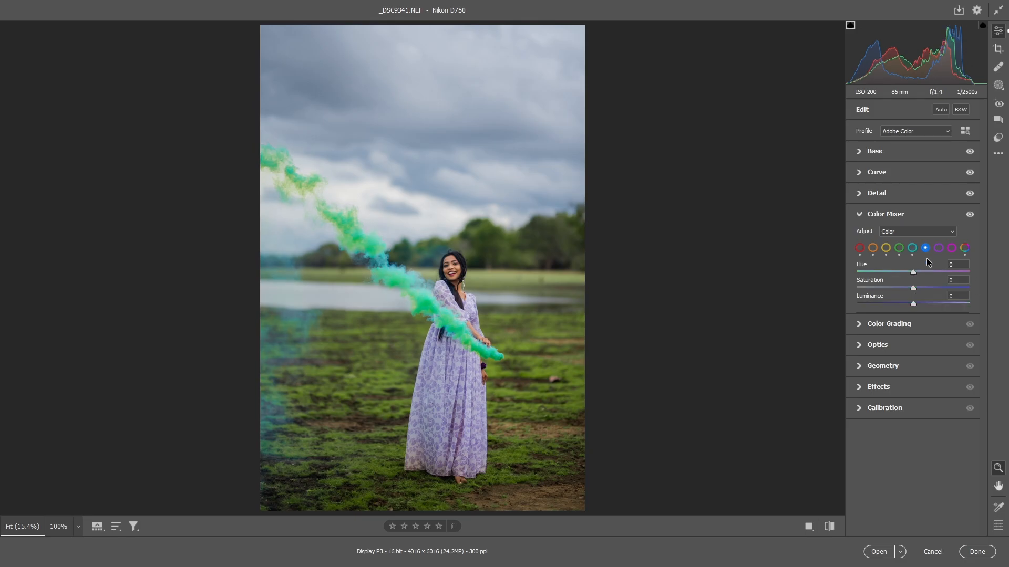
{"action": "left_click", "coordinate": [927, 273]}
{"action": "left_click", "coordinate": [942, 288]}
{"action": "left_click_drag", "start_coordinate": [942, 288], "coordinate": [944, 288]}
{"action": "left_click", "coordinate": [928, 303]}
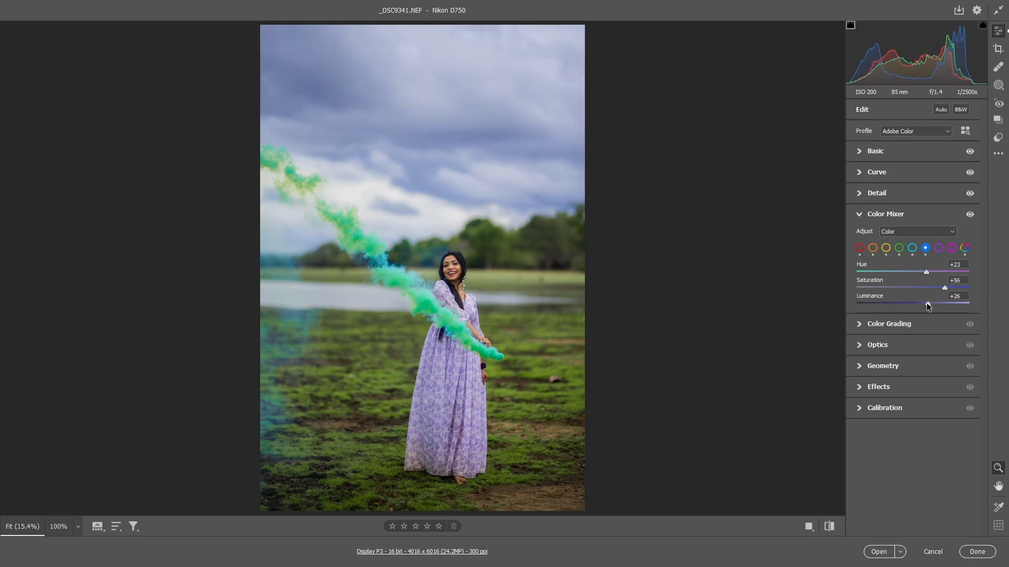
- Set the purples to Saturation +59 and Luminance +7, and the magentas to Hue -75, Saturation -7 and Luminance +17
{"action": "left_click", "coordinate": [938, 249]}
{"action": "left_click_drag", "start_coordinate": [932, 288], "coordinate": [910, 289]}
{"action": "left_click", "coordinate": [951, 249]}
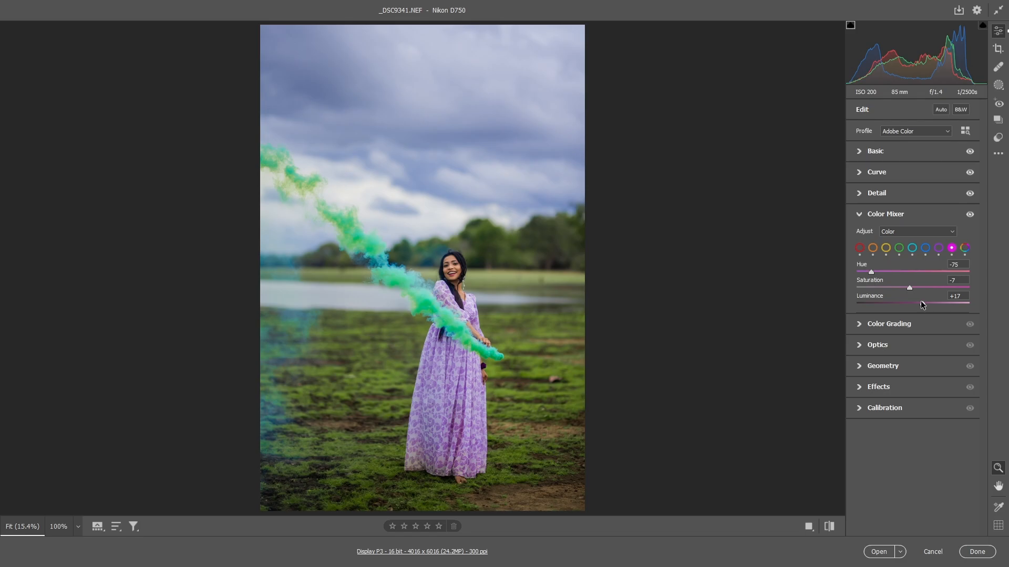
- Tint the highlights violet-blue in Color Grading with hue 258 and saturation 60
{"action": "left_click", "coordinate": [889, 324]}
{"action": "left_click_drag", "start_coordinate": [946, 392], "coordinate": [940, 422]}
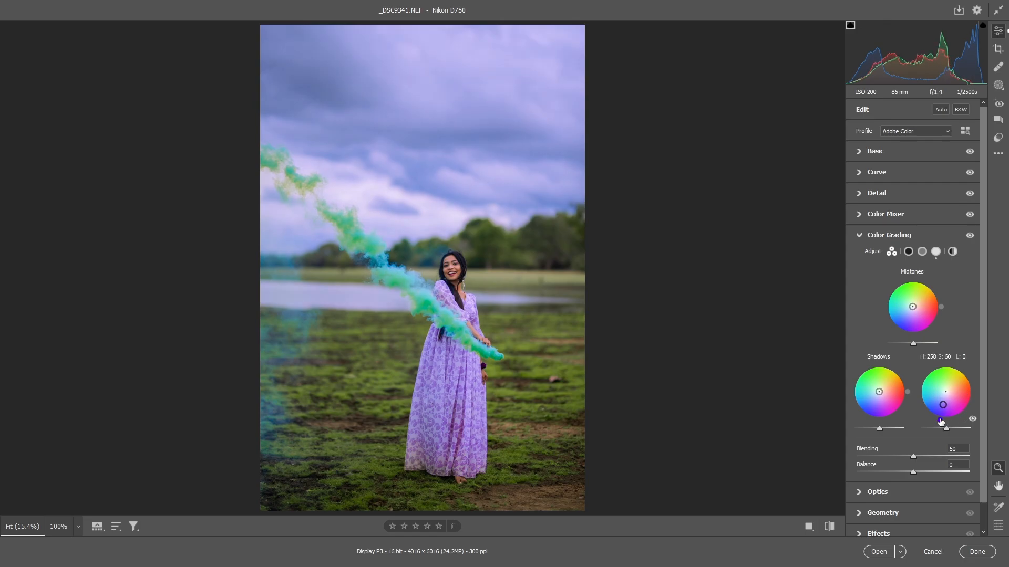
- Set the basic Highlights to -79, Whites to -79 and Exposure to +0.15
{"action": "left_click", "coordinate": [875, 150]}
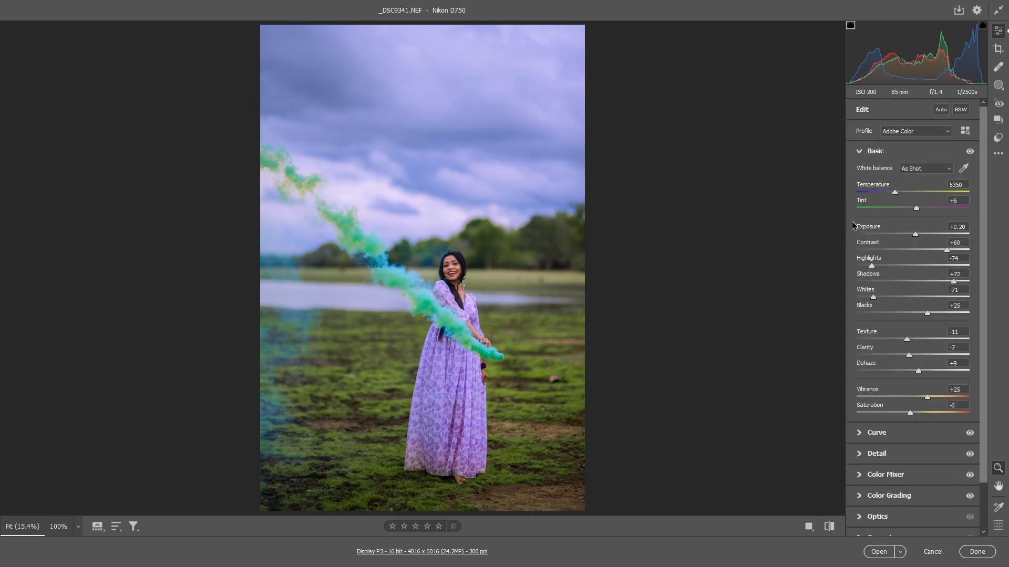
{"action": "left_click_drag", "start_coordinate": [872, 266], "coordinate": [869, 297]}
{"action": "left_click_drag", "start_coordinate": [915, 234], "coordinate": [916, 233]}
- Mask the subject and set the mask's Exposure to +0.25, Highlights to -3 and Shadows to +2
{"action": "left_click", "coordinate": [998, 84]}
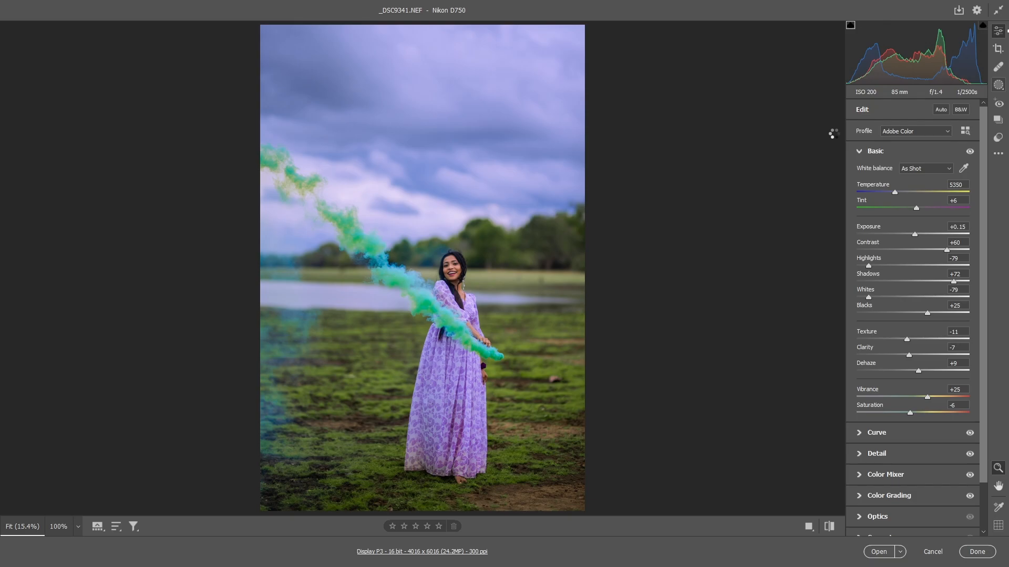
{"action": "left_click_drag", "start_coordinate": [918, 235], "coordinate": [913, 284]}
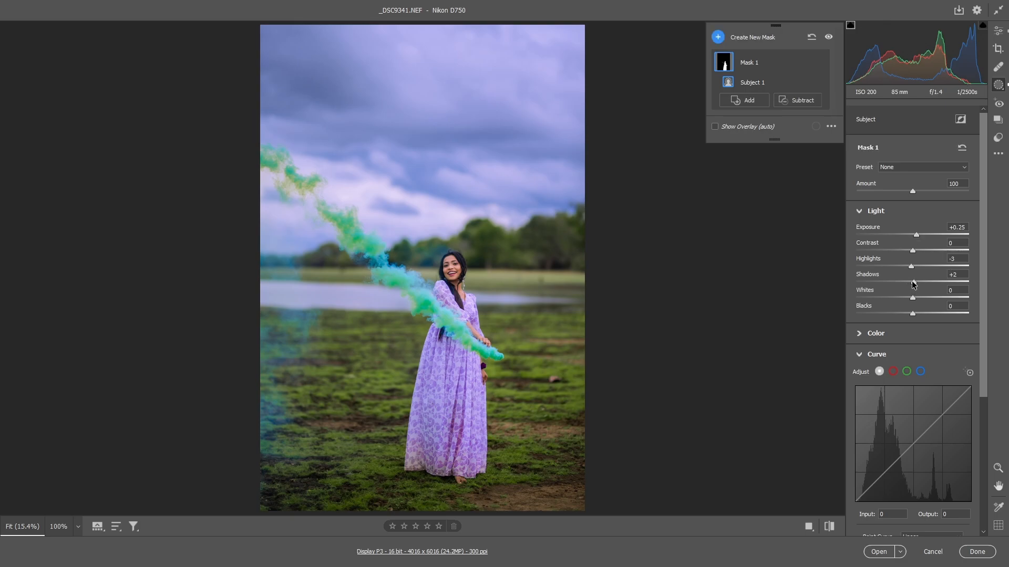
{"action": "left_click", "coordinate": [998, 32]}
- Add a linear gradient mask rising from the photo's lower edge over the foreground grass, with Exposure +0.50
{"action": "right_click", "coordinate": [998, 85]}
{"action": "left_click", "coordinate": [925, 160]}
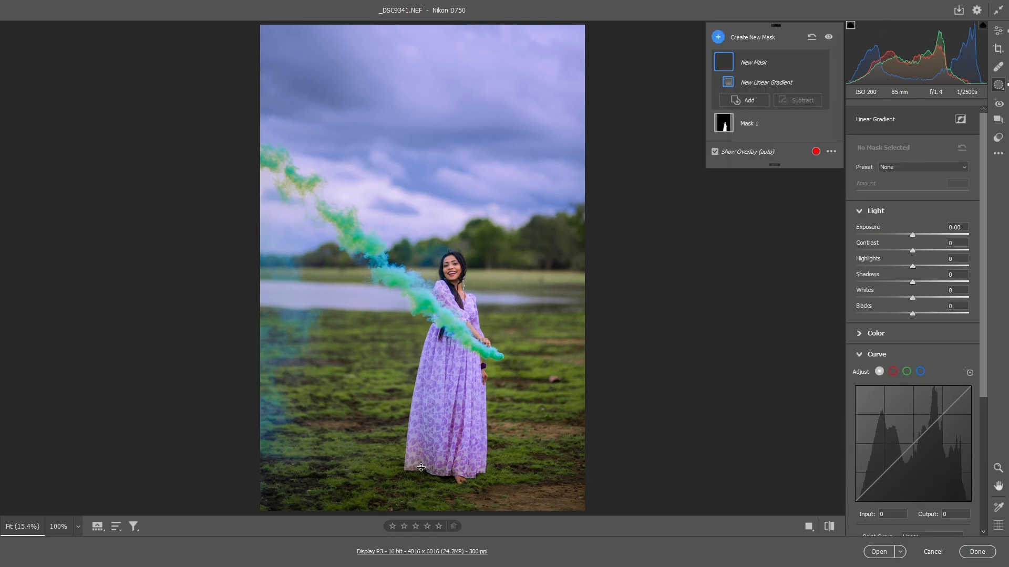
{"action": "left_click_drag", "start_coordinate": [417, 510], "coordinate": [417, 392]}
{"action": "left_click", "coordinate": [920, 235]}
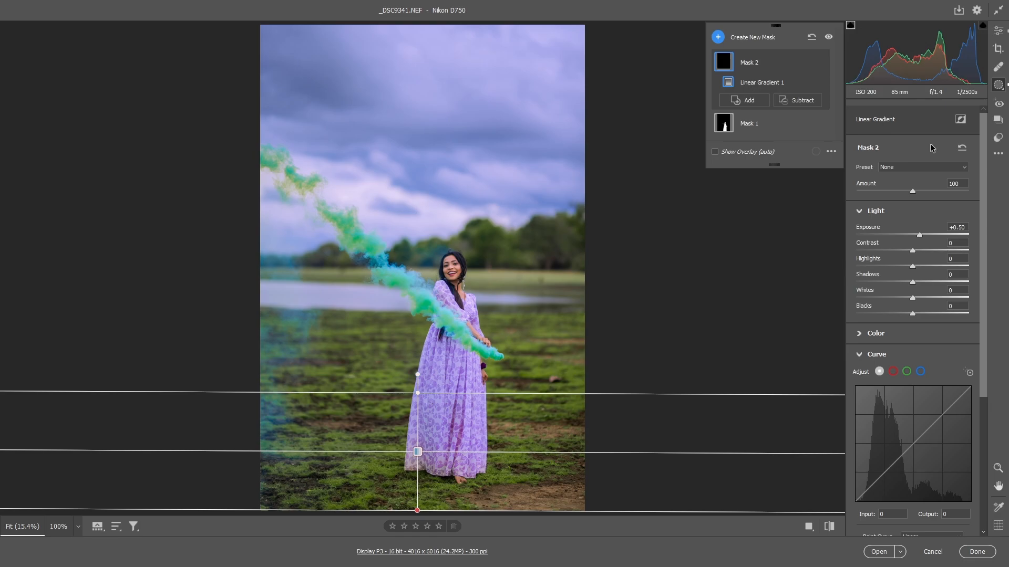
{"action": "left_click", "coordinate": [995, 31]}
- Lower the greens' saturation to +12 in the Color Mixer
{"action": "left_click", "coordinate": [448, 412]}
{"action": "left_click", "coordinate": [448, 412]}
{"action": "left_click", "coordinate": [456, 273]}
{"action": "left_click", "coordinate": [456, 272]}
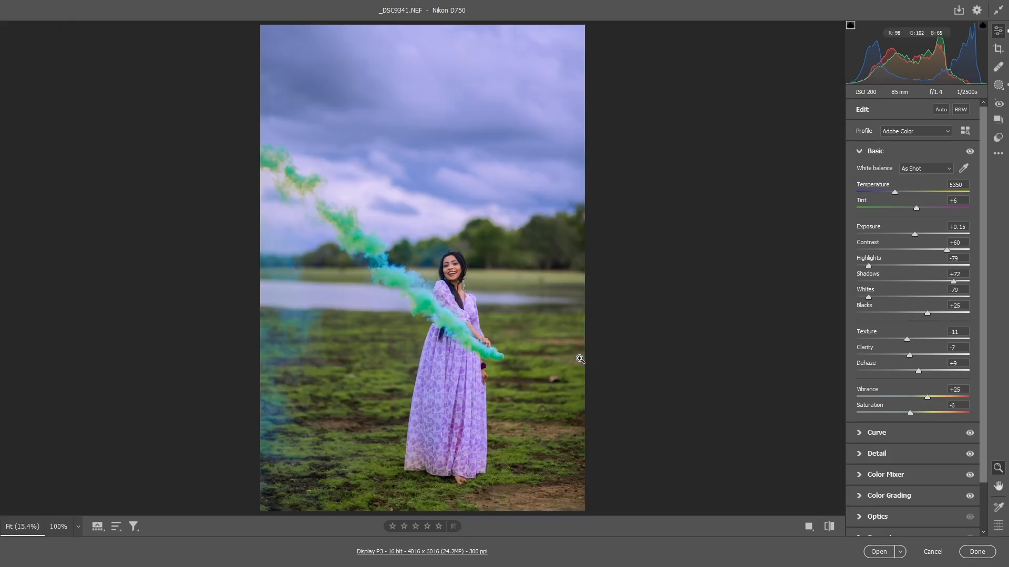
{"action": "left_click", "coordinate": [861, 474]}
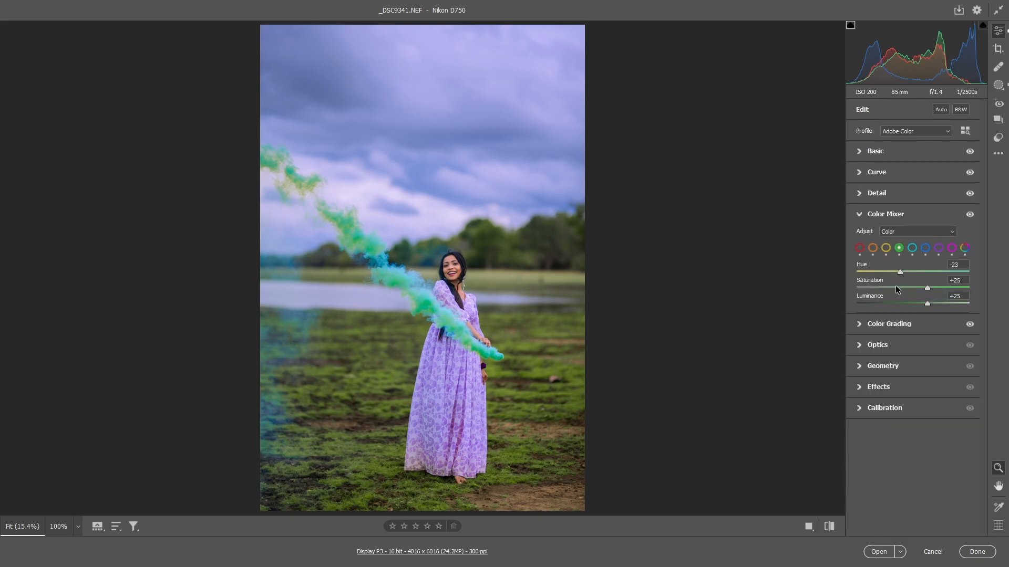
{"action": "left_click_drag", "start_coordinate": [903, 288], "coordinate": [921, 287]}
- Try a strong desaturation of the yellows, and settle their saturation at -9
{"action": "left_click", "coordinate": [886, 248]}
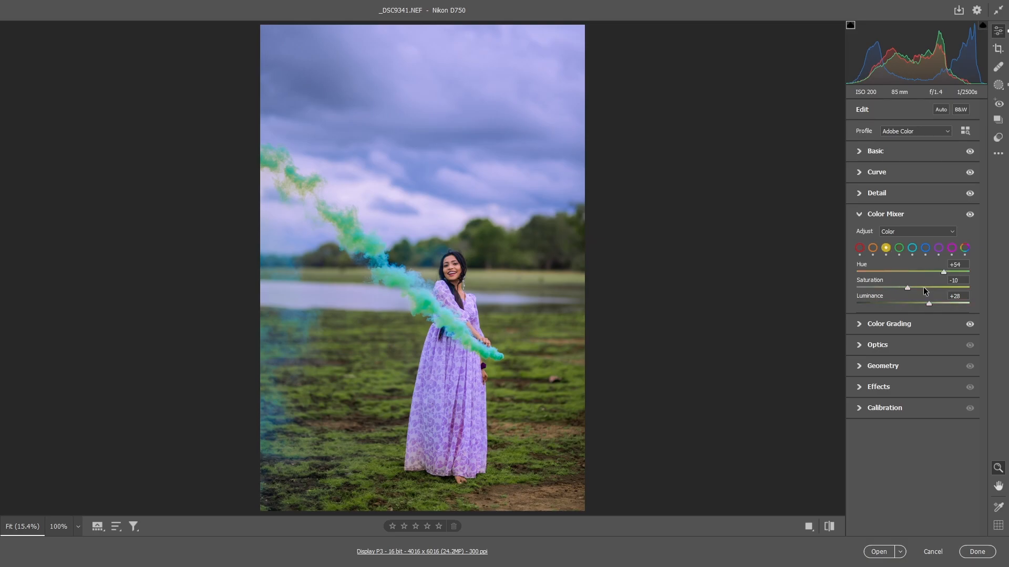
{"action": "left_click_drag", "start_coordinate": [907, 288], "coordinate": [906, 287]}
{"action": "left_click", "coordinate": [872, 287]}
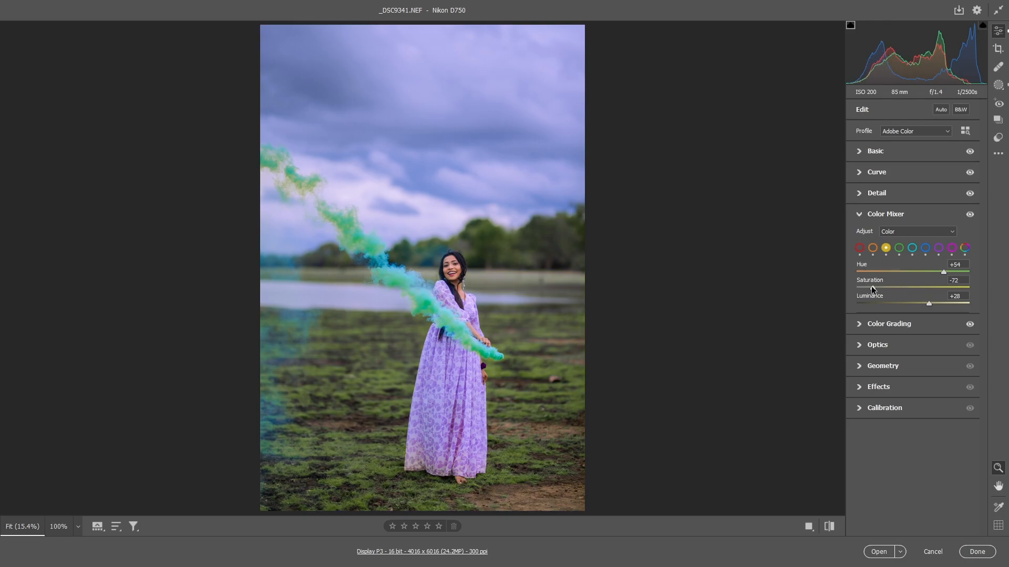
{"action": "left_click", "coordinate": [907, 287]}
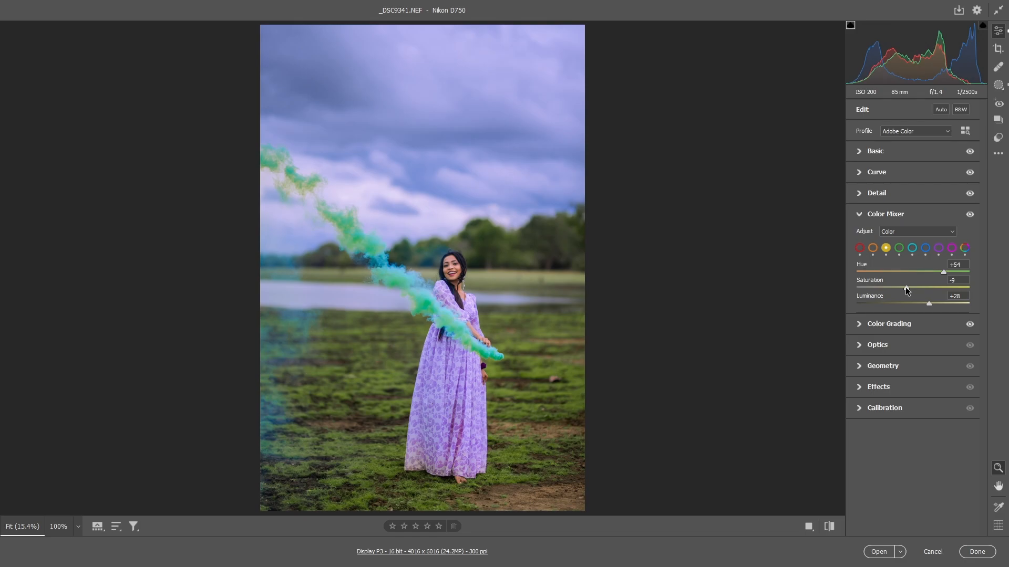
- Refine the greens in the Color Mixer to Hue -18, Saturation -10 and Luminance +33
{"action": "left_click", "coordinate": [899, 248]}
{"action": "left_click_drag", "start_coordinate": [881, 272], "coordinate": [902, 269]}
{"action": "left_click", "coordinate": [903, 288]}
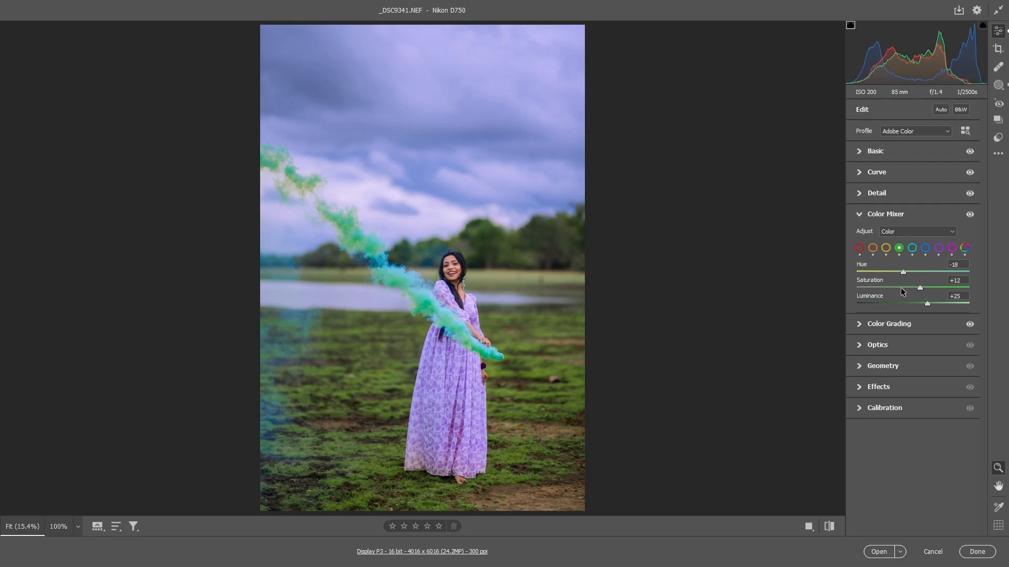
{"action": "left_click_drag", "start_coordinate": [902, 288], "coordinate": [933, 304]}
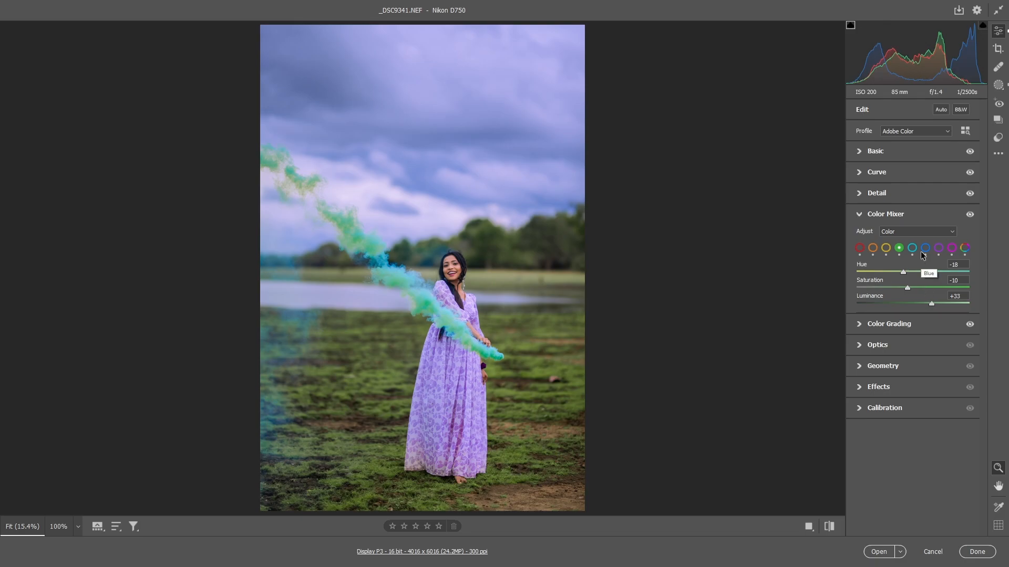
- Fine-tune the hue and saturation of the purples in the Color Mixer
{"action": "left_click", "coordinate": [938, 247]}
{"action": "left_click_drag", "start_coordinate": [915, 266], "coordinate": [934, 271]}
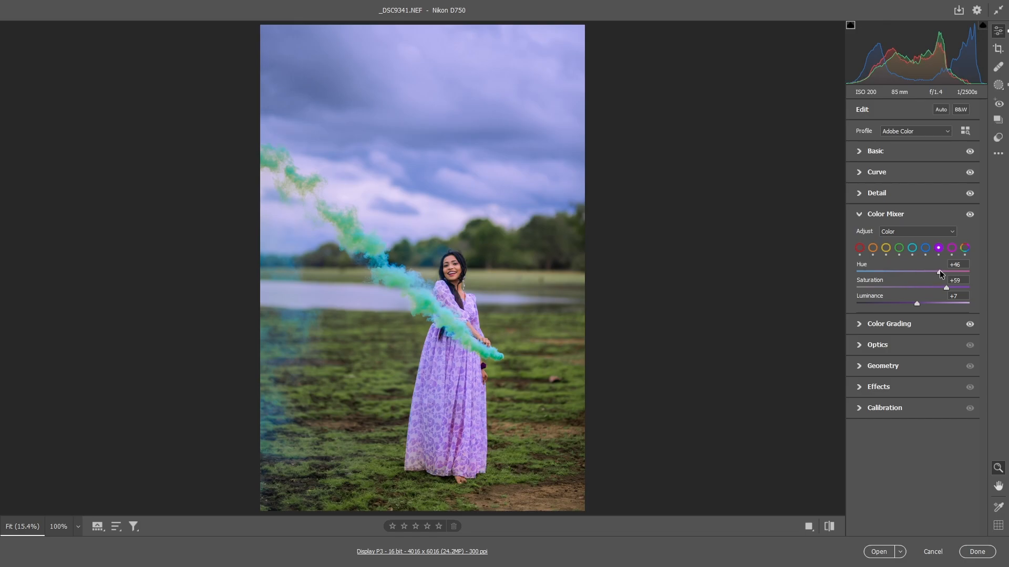
{"action": "left_click_drag", "start_coordinate": [945, 288], "coordinate": [948, 288]}
{"action": "left_click", "coordinate": [951, 249]}
{"action": "left_click", "coordinate": [856, 326]}
{"action": "left_click", "coordinate": [858, 194]}
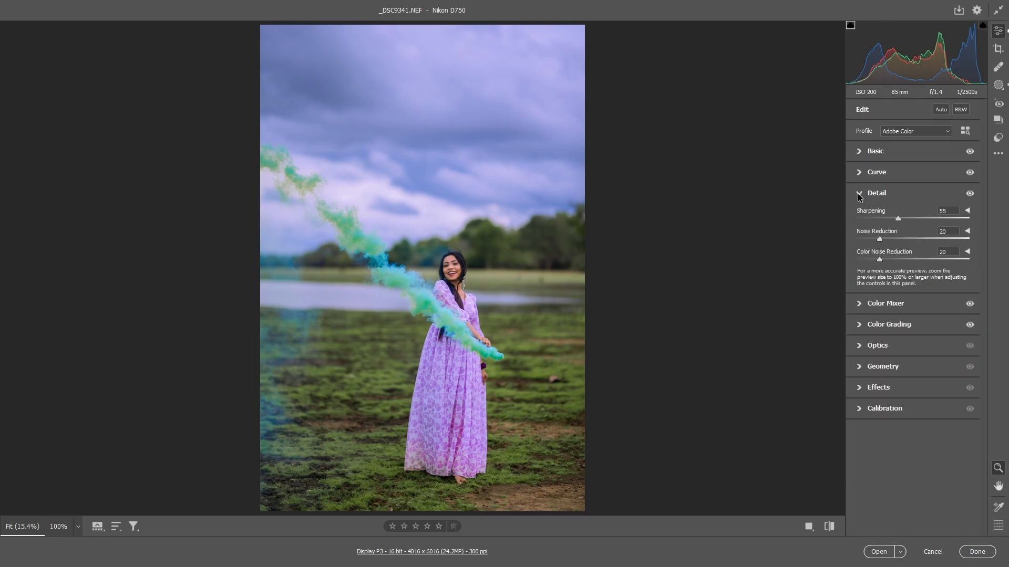
{"action": "left_click", "coordinate": [460, 270]}
{"action": "left_click", "coordinate": [460, 269]}
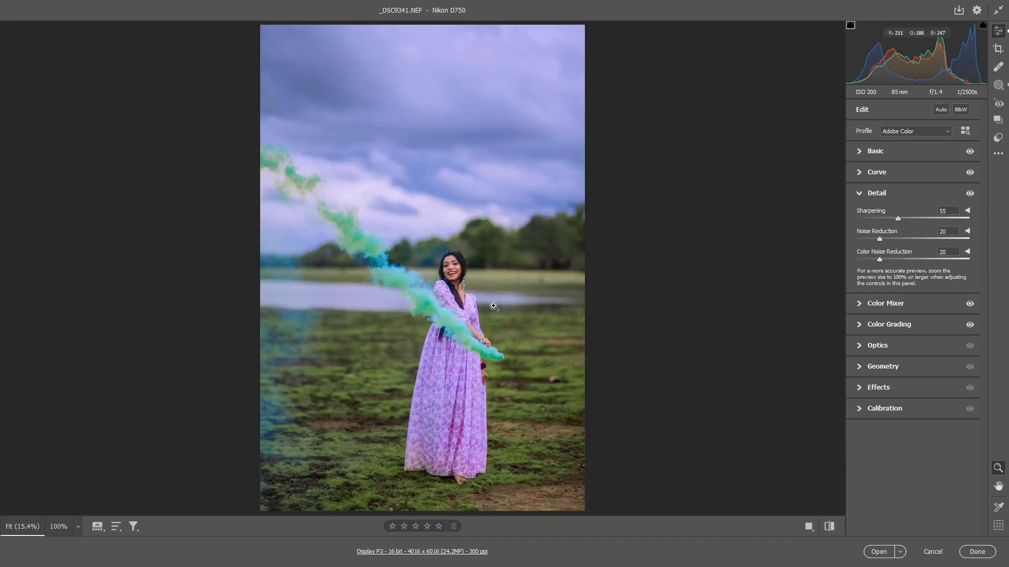
{"action": "left_click", "coordinate": [859, 172]}
- Set the basic tones to Exposure +0.25, Highlights -100, Whites -100, Shadows +68 and Blacks -6
{"action": "left_click", "coordinate": [858, 152]}
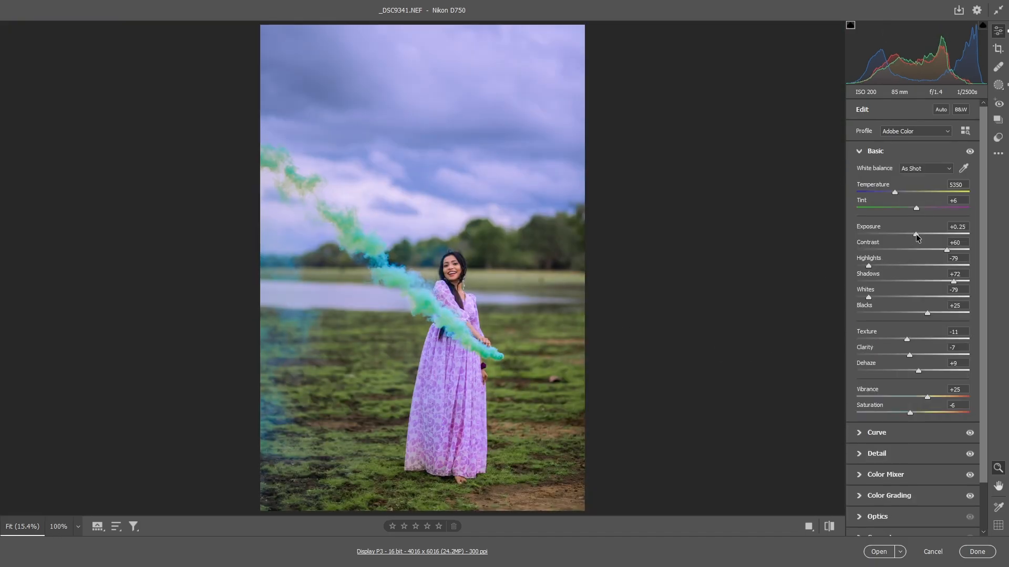
{"action": "left_click_drag", "start_coordinate": [865, 266], "coordinate": [863, 267]}
{"action": "left_click_drag", "start_coordinate": [858, 295], "coordinate": [855, 264]}
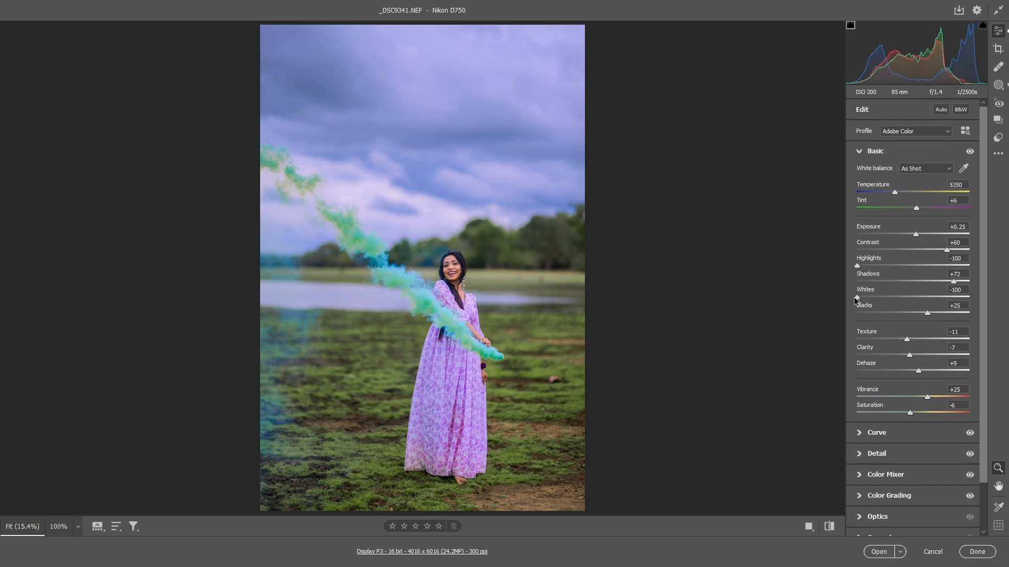
{"action": "left_click_drag", "start_coordinate": [954, 283], "coordinate": [952, 283]}
{"action": "left_click", "coordinate": [912, 314]}
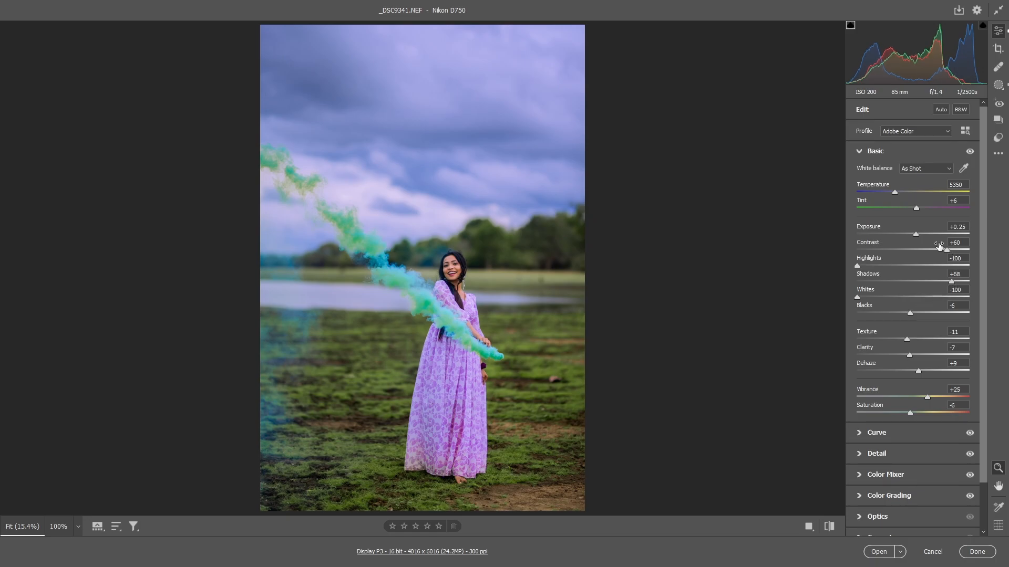
- Check the woman's face close up, and set Vibrance to +26 and Exposure to +0.30
{"action": "left_click", "coordinate": [460, 270]}
{"action": "left_click", "coordinate": [460, 271]}
{"action": "left_click", "coordinate": [451, 272]}
{"action": "left_click", "coordinate": [451, 272]}
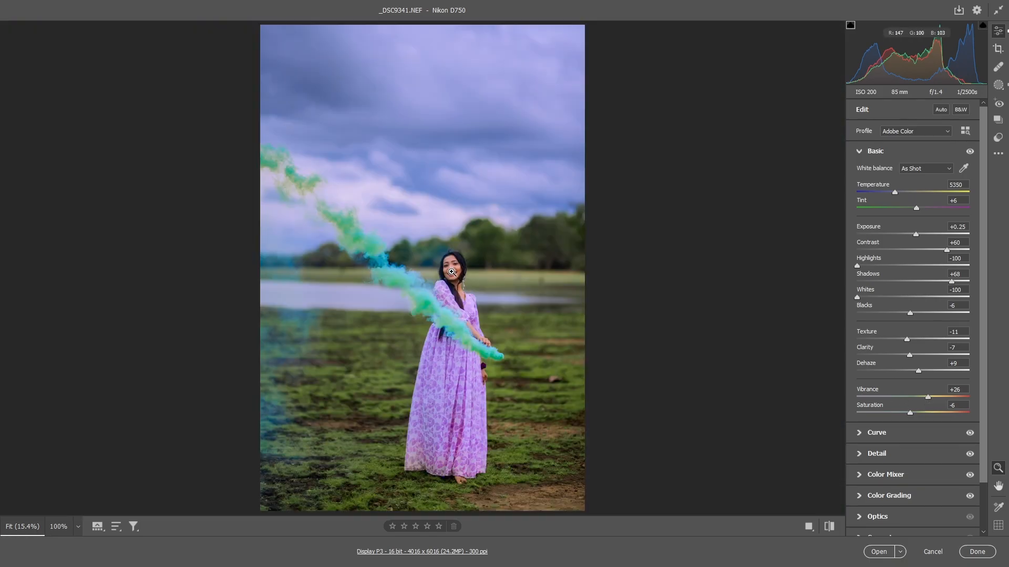
{"action": "left_click_drag", "start_coordinate": [915, 234], "coordinate": [915, 235]}
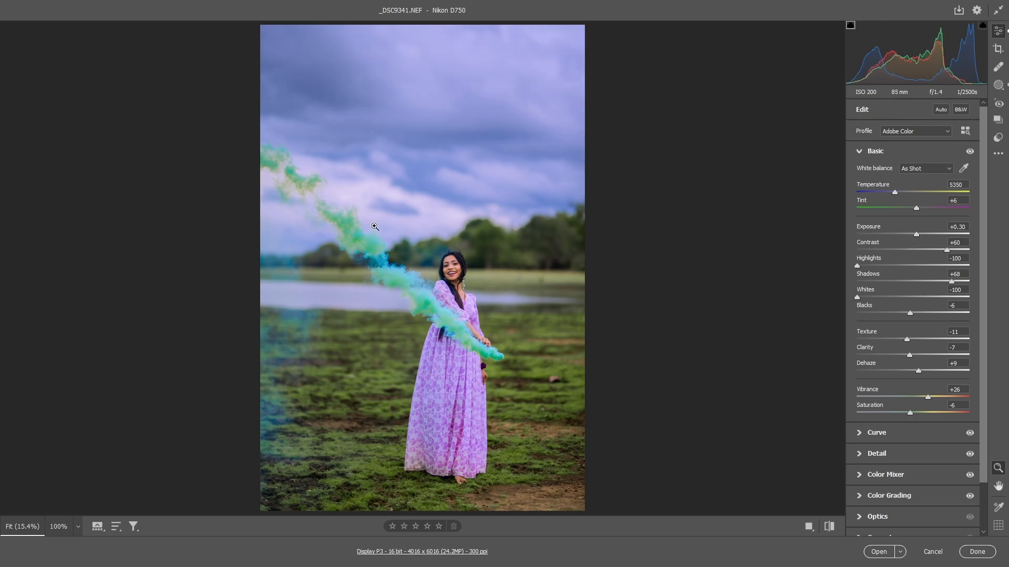
- Open the graded raw photo in the Photoshop workspace and check it zoomed in and at full view
{"action": "left_click", "coordinate": [878, 552]}
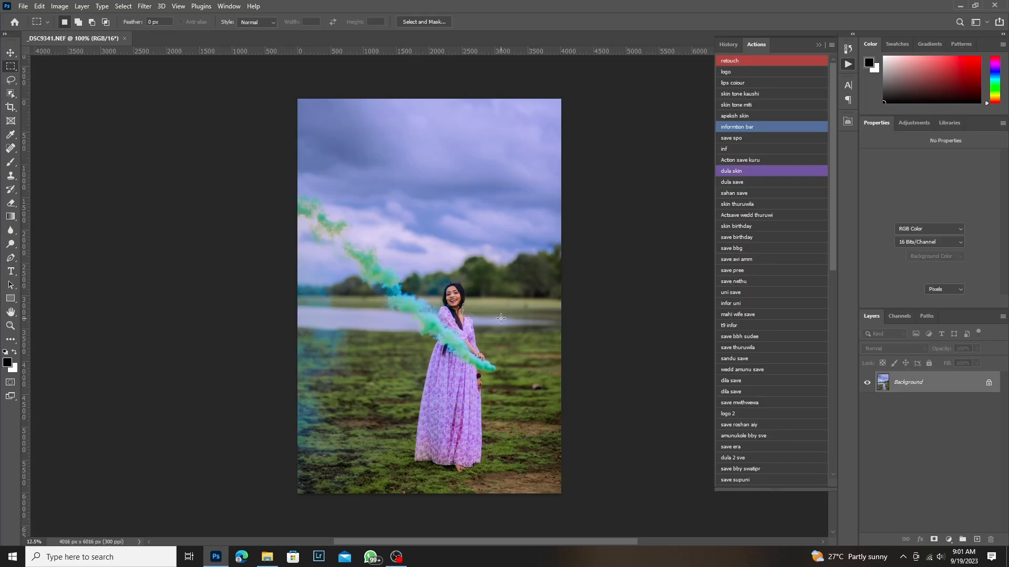
{"action": "scroll", "coordinate": [501, 318], "scroll_direction": "up", "scroll_amount": 3}
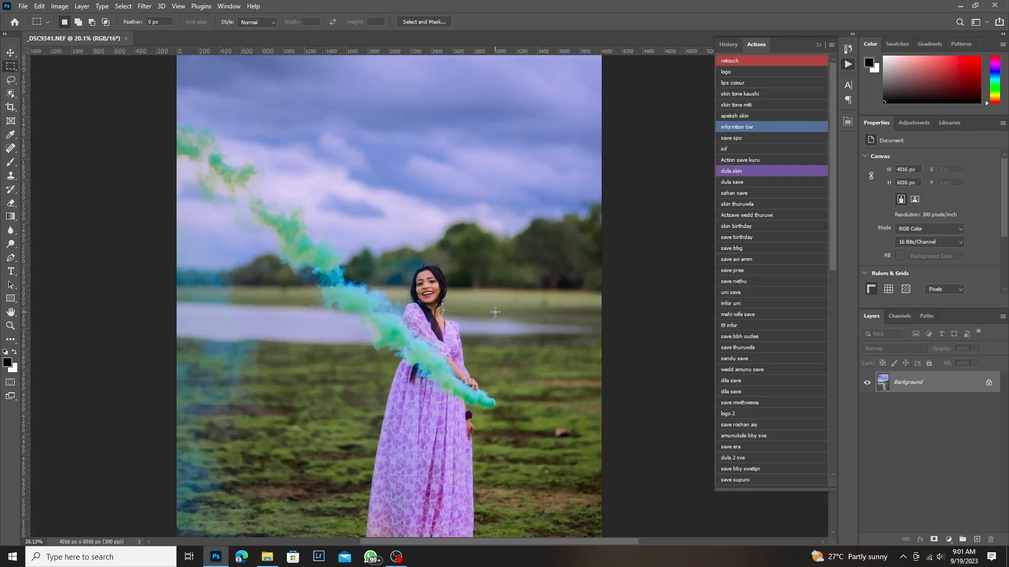
{"action": "scroll", "coordinate": [495, 312], "scroll_direction": "up", "scroll_amount": 5}
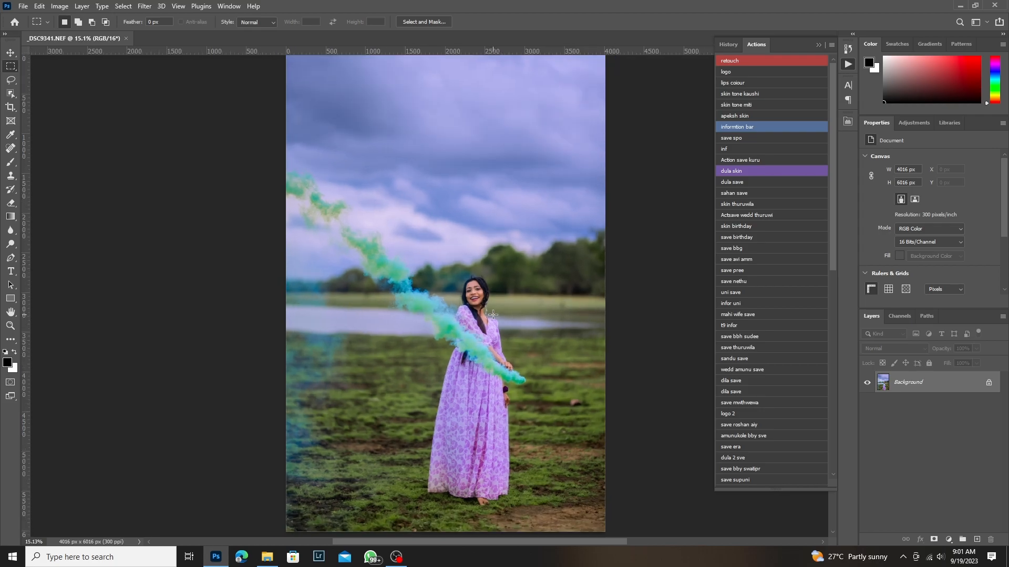
{"action": "scroll", "coordinate": [470, 286], "scroll_direction": "down", "scroll_amount": 7}
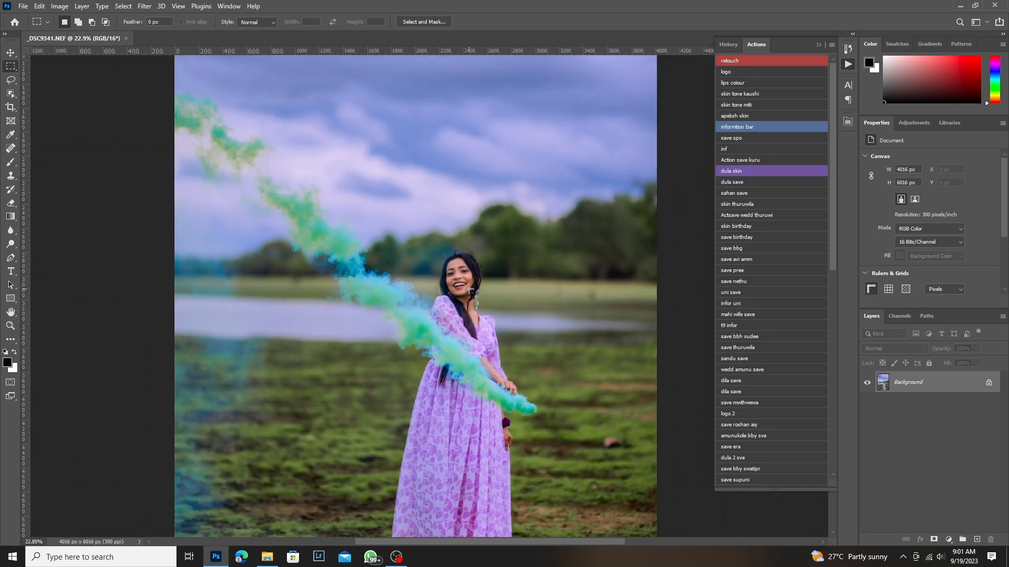
{"action": "scroll", "coordinate": [469, 289], "scroll_direction": "up", "scroll_amount": 4}
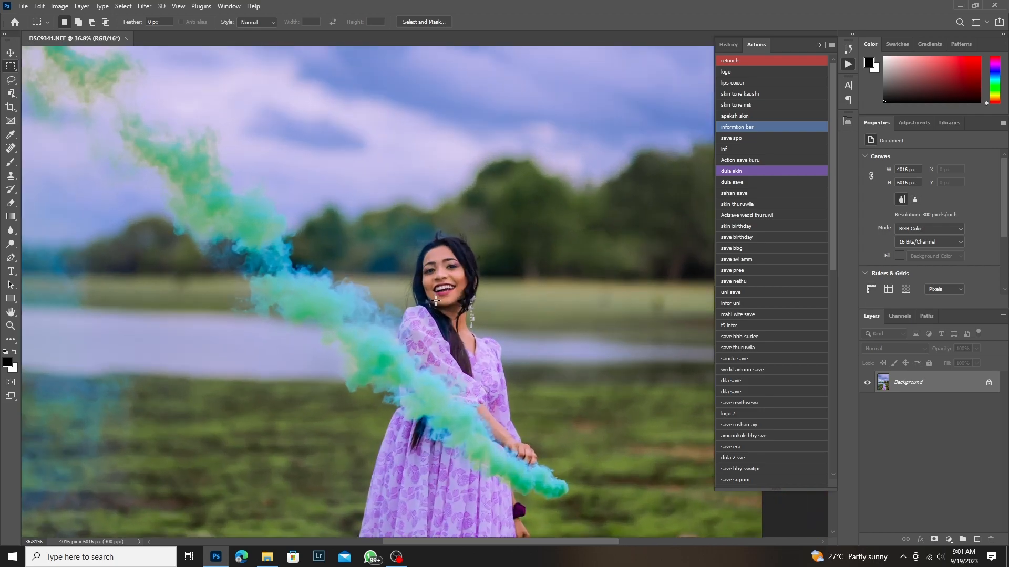
{"action": "scroll", "coordinate": [436, 300], "scroll_direction": "down", "scroll_amount": 4}
{"action": "scroll", "coordinate": [436, 298], "scroll_direction": "up", "scroll_amount": 1}
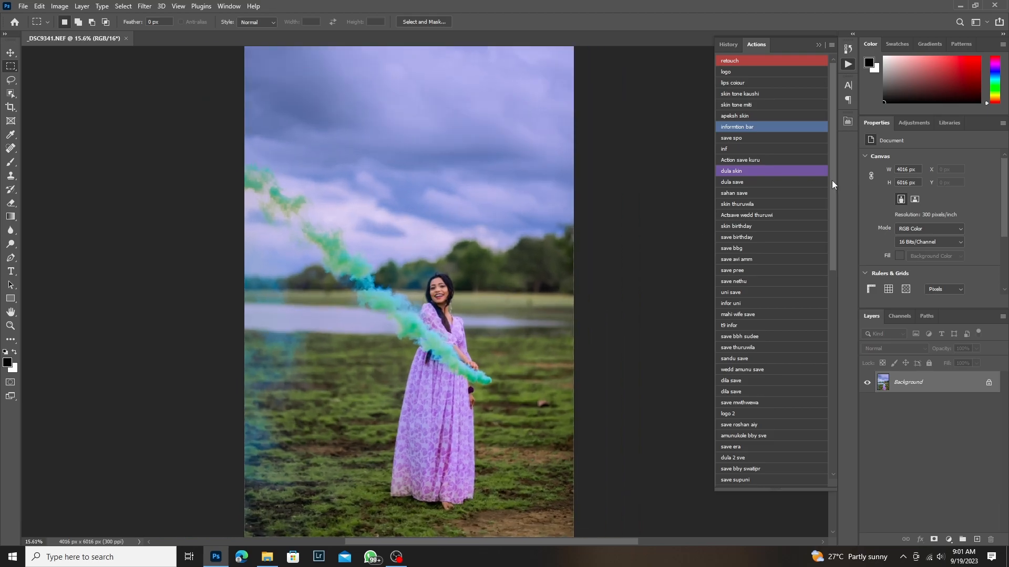
- Add the Retouch Pro Skin Tone layer group and recolor its Porcelain layer to a soft pink (#dcaea8)
{"action": "left_click", "coordinate": [848, 121]}
{"action": "scroll", "coordinate": [439, 309], "scroll_direction": "up", "scroll_amount": 2}
{"action": "scroll", "coordinate": [439, 309], "scroll_direction": "up", "scroll_amount": 1}
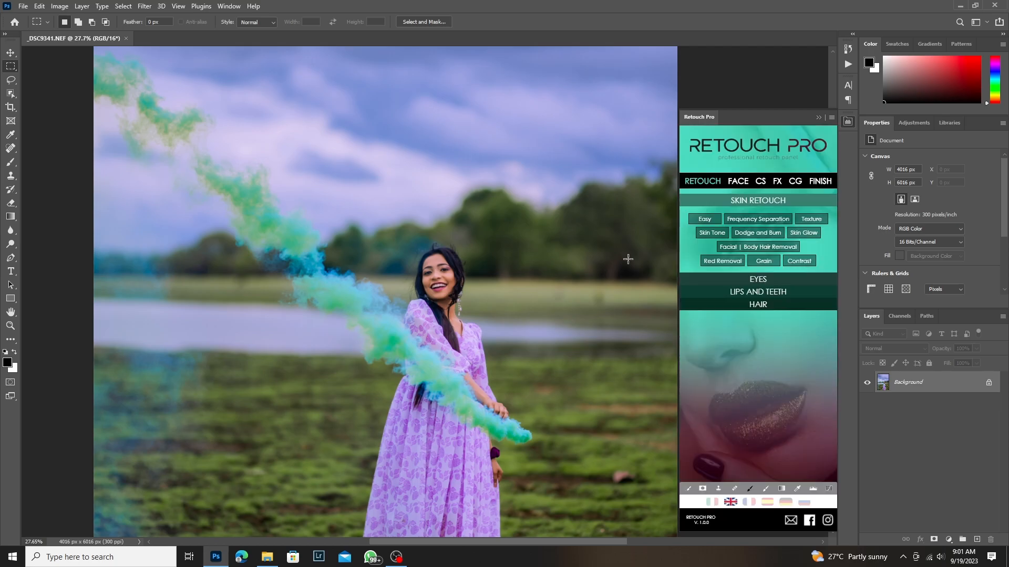
{"action": "left_click", "coordinate": [712, 233]}
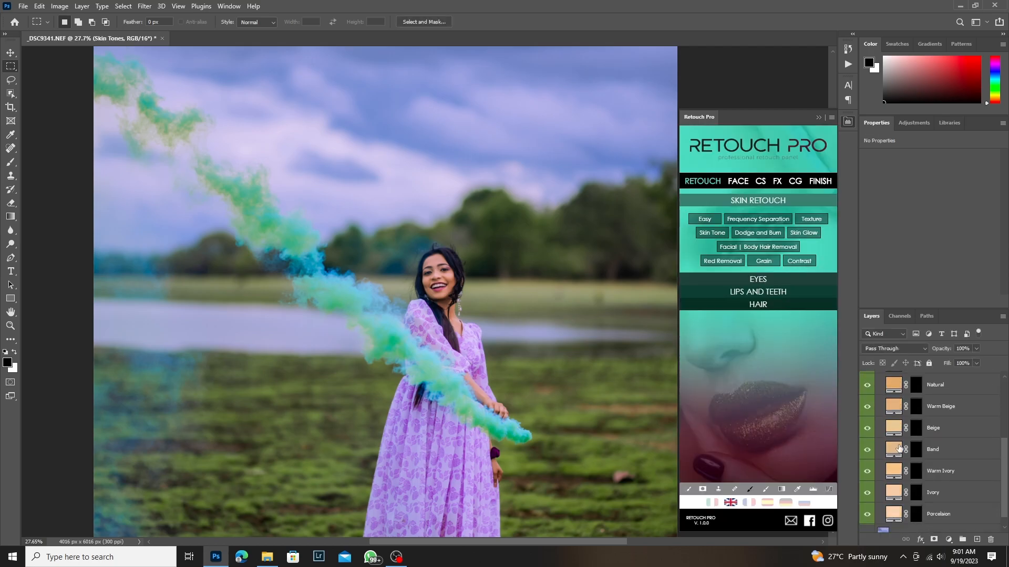
{"action": "left_click_drag", "start_coordinate": [629, 114], "coordinate": [626, 106]}
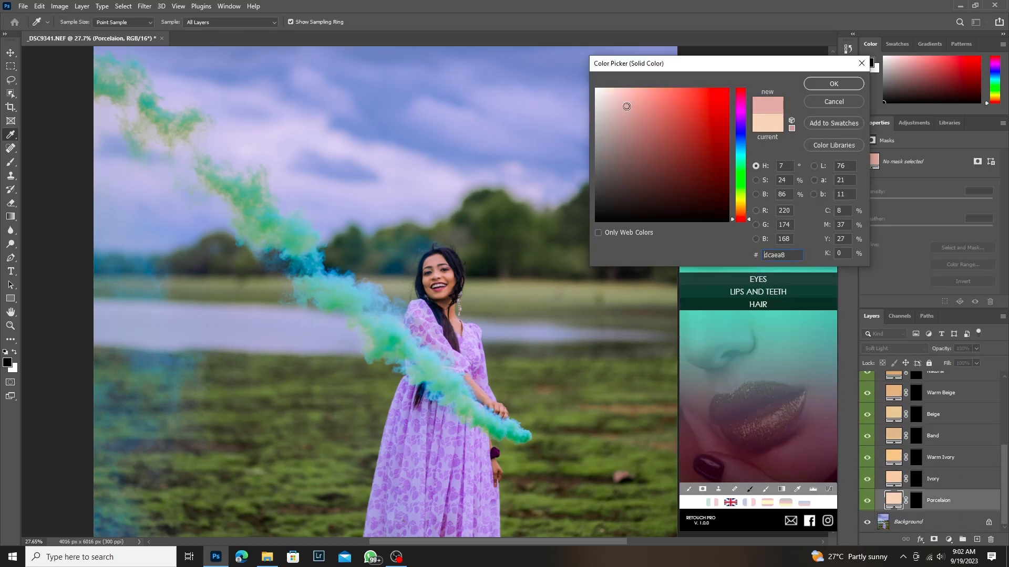
{"action": "left_click", "coordinate": [830, 85]}
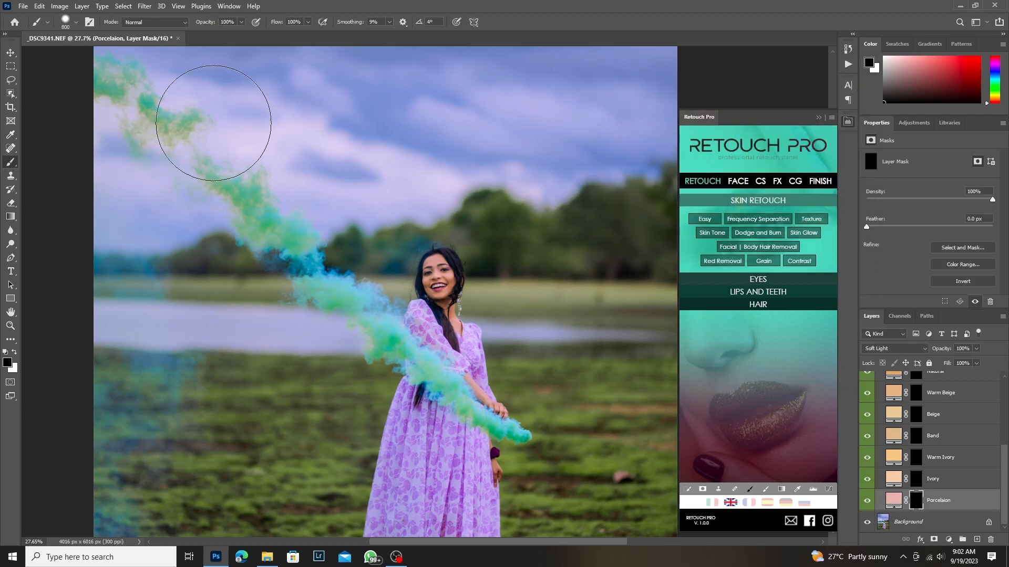
- Set up a white brush for the Porcelain mask: 175 px size, 63% hardness, 47% opacity and 48% flow
{"action": "key", "text": "bracketleft"}
{"action": "key", "text": "bracketleft"}
{"action": "key", "text": "bracketleft"}
{"action": "key", "text": "bracketleft"}
{"action": "key", "text": "bracketleft"}
{"action": "key", "text": "bracketleft"}
{"action": "key", "text": "bracketleft"}
{"action": "right_click", "coordinate": [339, 142]}
{"action": "left_click", "coordinate": [387, 233]}
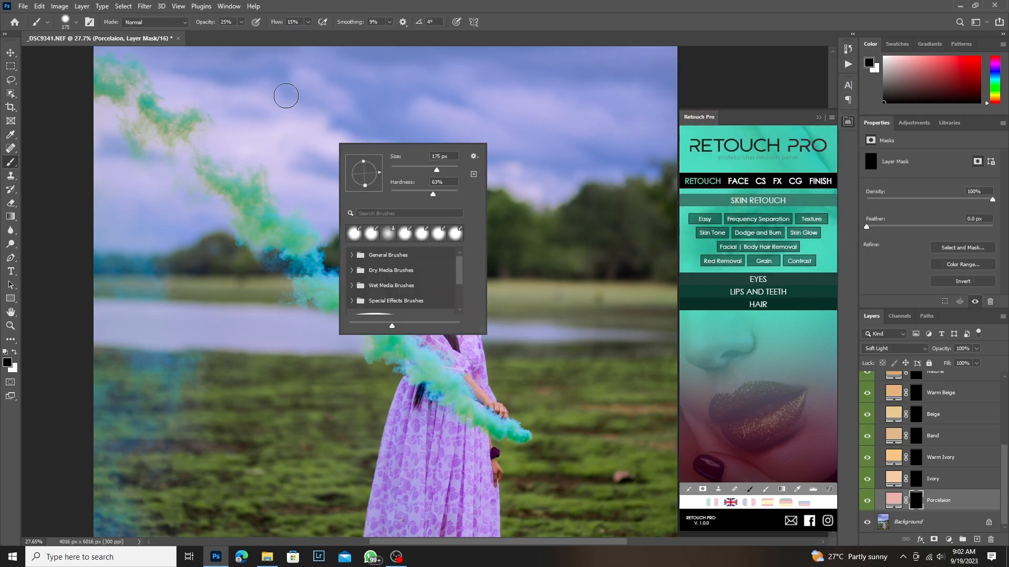
{"action": "left_click", "coordinate": [242, 22]}
{"action": "left_click_drag", "start_coordinate": [307, 22], "coordinate": [319, 35]}
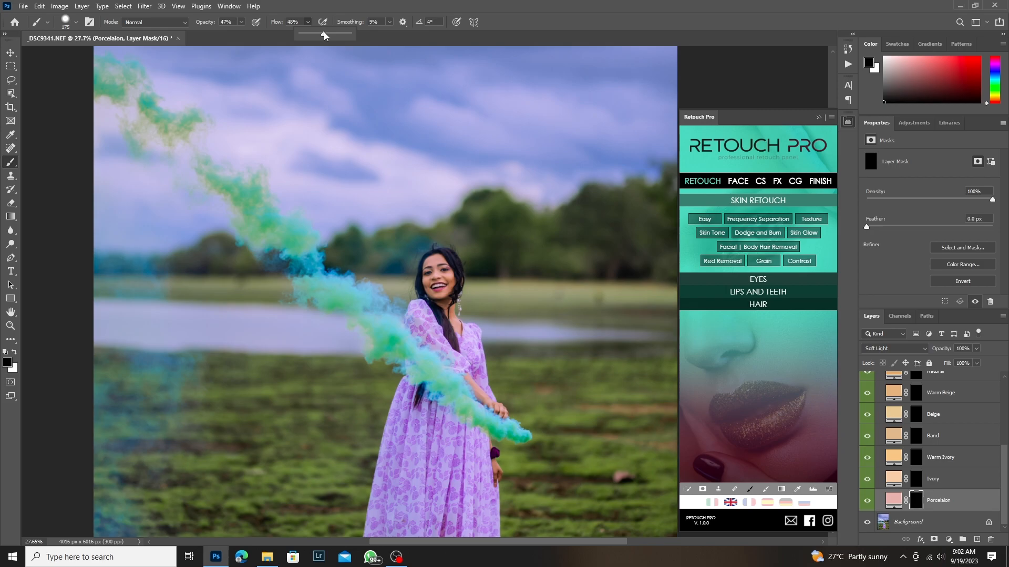
{"action": "left_click", "coordinate": [149, 236]}
{"action": "key", "text": "x"}
- Reduce the brush to about 30 px and paint the Porcelain mask over the woman's forehead
{"action": "scroll", "coordinate": [440, 274], "scroll_direction": "up", "scroll_amount": 15}
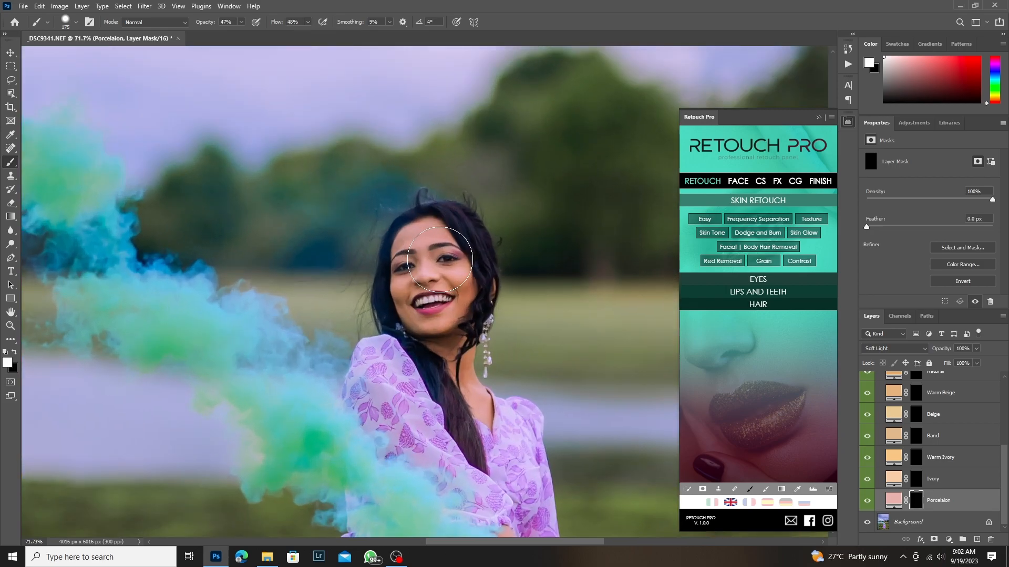
{"action": "key", "text": "bracketleft"}
{"action": "key", "text": "bracketleft"}
{"action": "key", "text": "bracketleft"}
{"action": "key", "text": "bracketleft"}
{"action": "key", "text": "bracketleft"}
{"action": "scroll", "coordinate": [386, 218], "scroll_direction": "up", "scroll_amount": 2}
{"action": "key", "text": "bracketleft"}
{"action": "key", "text": "bracketleft"}
{"action": "key", "text": "bracketleft"}
{"action": "key", "text": "bracketleft"}
{"action": "key", "text": "bracketleft"}
{"action": "key", "text": "bracketleft"}
{"action": "key", "text": "bracketleft"}
{"action": "key", "text": "bracketleft"}
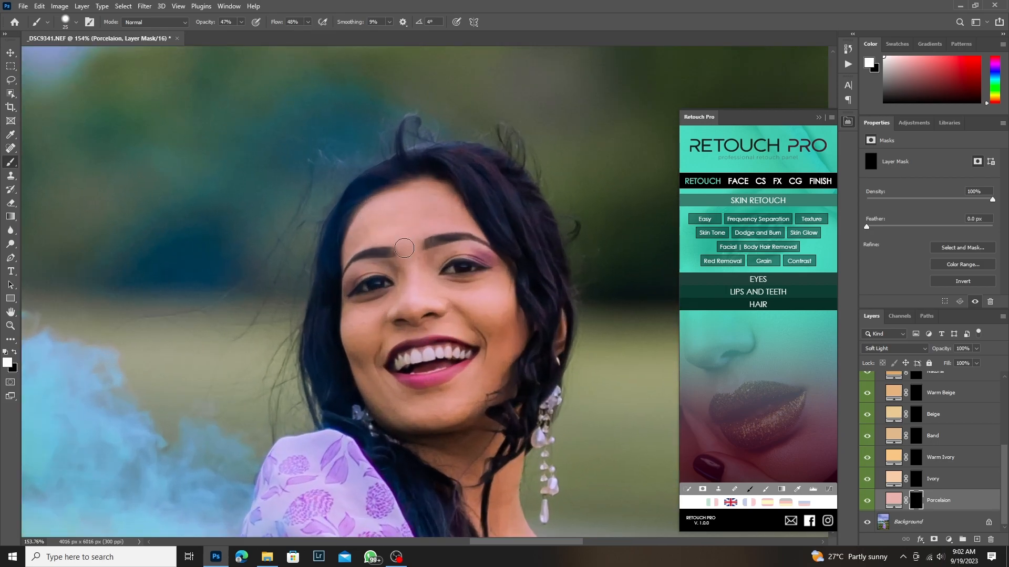
{"action": "scroll", "coordinate": [368, 243], "scroll_direction": "up", "scroll_amount": 2}
{"action": "key", "text": "bracketleft"}
{"action": "key", "text": "bracketleft"}
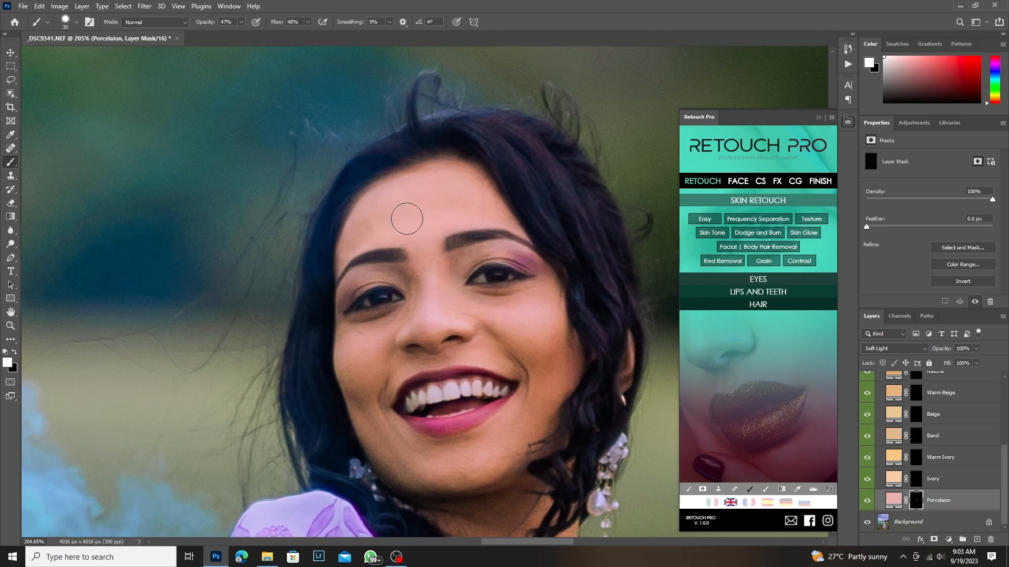
- Paint the Porcelain tone onto the cheek beside her hair and the area around the nose
{"action": "key", "text": "bracketleft"}
{"action": "key", "text": "bracketright"}
{"action": "mouse_move", "coordinate": [353, 323]}
{"action": "left_mouse_down"}
{"action": "mouse_move", "coordinate": [367, 407]}
{"action": "mouse_move", "coordinate": [381, 374]}
{"action": "left_mouse_up"}
{"action": "left_click_drag", "start_coordinate": [433, 329], "coordinate": [451, 349]}
{"action": "key", "text": "bracketright"}
{"action": "left_click_drag", "start_coordinate": [377, 407], "coordinate": [356, 380]}
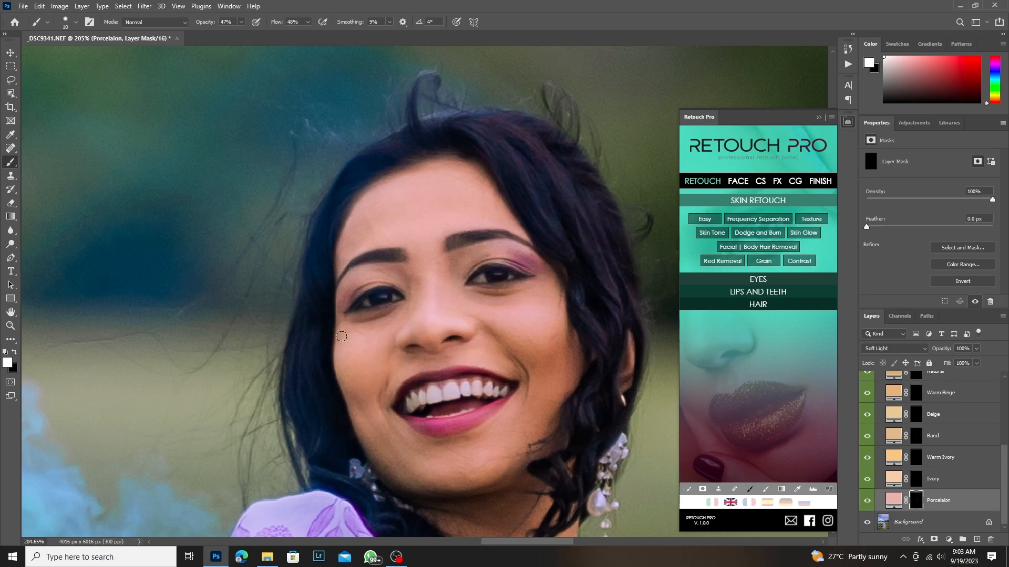
- Brush the Porcelain tone around the made-up eye, the other cheek and the chin, adapting the brush size
{"action": "left_click_drag", "start_coordinate": [542, 269], "coordinate": [521, 254]}
{"action": "key", "text": "bracketright"}
{"action": "key", "text": "bracketright"}
{"action": "key", "text": "bracketright"}
{"action": "left_click_drag", "start_coordinate": [523, 333], "coordinate": [557, 338]}
{"action": "key", "text": "bracketleft"}
{"action": "key", "text": "bracketleft"}
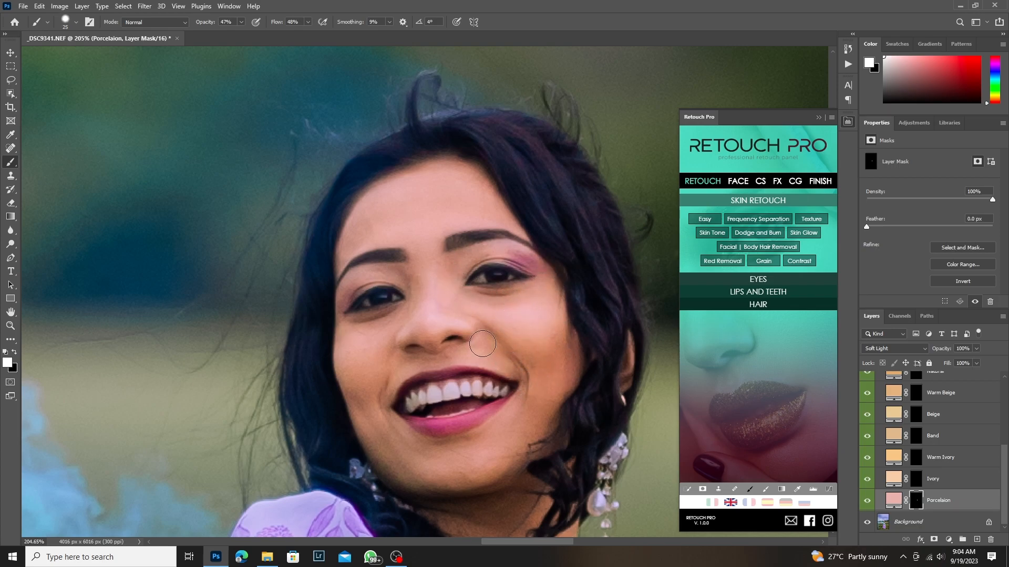
{"action": "scroll", "coordinate": [347, 338], "scroll_direction": "down", "scroll_amount": 3}
{"action": "mouse_move", "coordinate": [351, 333]}
{"action": "left_mouse_down"}
{"action": "mouse_move", "coordinate": [364, 361]}
{"action": "mouse_move", "coordinate": [498, 302]}
{"action": "mouse_move", "coordinate": [459, 361]}
{"action": "mouse_move", "coordinate": [427, 374]}
{"action": "mouse_move", "coordinate": [457, 342]}
{"action": "mouse_move", "coordinate": [368, 338]}
{"action": "left_mouse_up"}
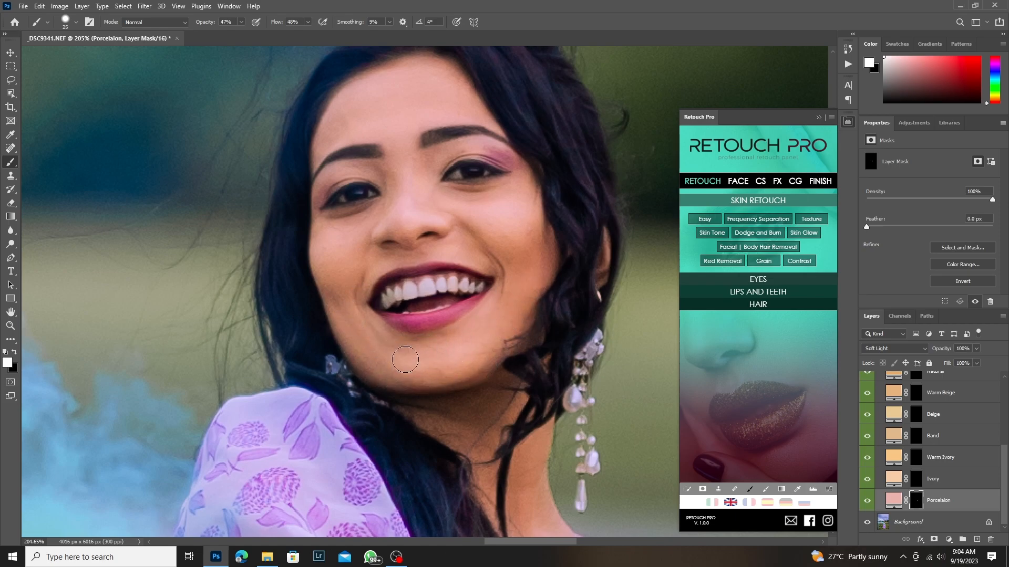
- Brush the Porcelain tone onto the neck and upper chest with a larger brush
{"action": "scroll", "coordinate": [336, 292], "scroll_direction": "down", "scroll_amount": 2}
{"action": "key", "text": "bracketright"}
{"action": "key", "text": "bracketright"}
{"action": "mouse_move", "coordinate": [399, 396]}
{"action": "left_mouse_down"}
{"action": "mouse_move", "coordinate": [476, 392]}
{"action": "mouse_move", "coordinate": [463, 448]}
{"action": "mouse_move", "coordinate": [386, 361]}
{"action": "left_mouse_up"}
{"action": "key", "text": "bracketleft"}
{"action": "key", "text": "bracketright"}
{"action": "mouse_move", "coordinate": [489, 384]}
{"action": "left_mouse_down"}
{"action": "mouse_move", "coordinate": [482, 426]}
{"action": "mouse_move", "coordinate": [444, 436]}
{"action": "mouse_move", "coordinate": [418, 347]}
{"action": "left_mouse_up"}
{"action": "key", "text": "bracketright"}
{"action": "key", "text": "bracketright"}
{"action": "key", "text": "bracketright"}
{"action": "left_click_drag", "start_coordinate": [477, 391], "coordinate": [456, 340]}
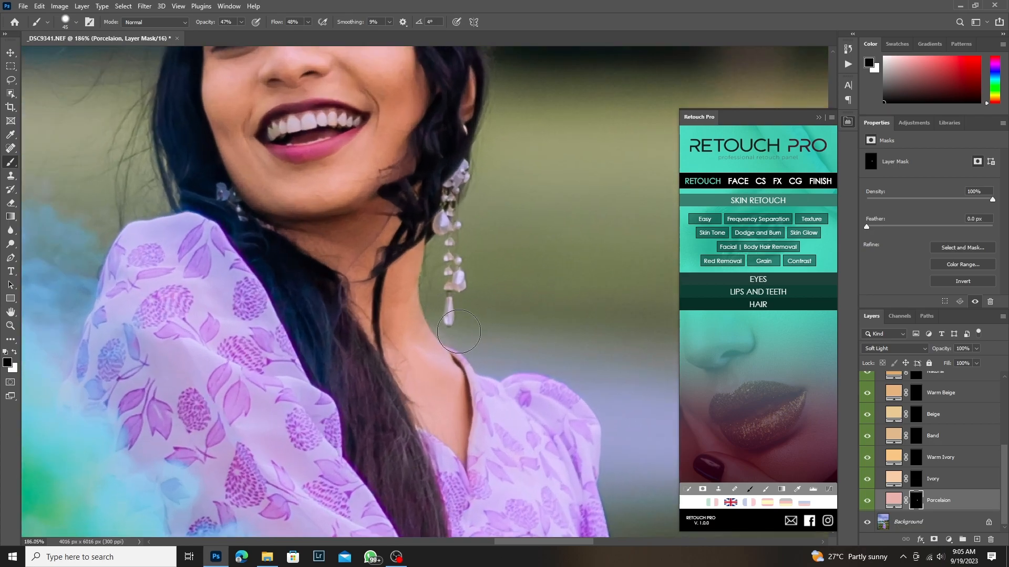
- Paint the Porcelain tone over the lowered hand and wrist next to the dress with a small brush
{"action": "scroll", "coordinate": [450, 395], "scroll_direction": "down", "scroll_amount": 4}
{"action": "mouse_move", "coordinate": [449, 396]}
{"action": "left_mouse_down"}
{"action": "mouse_move", "coordinate": [469, 265]}
{"action": "mouse_move", "coordinate": [419, 317]}
{"action": "mouse_move", "coordinate": [378, 222]}
{"action": "mouse_move", "coordinate": [423, 289]}
{"action": "mouse_move", "coordinate": [473, 316]}
{"action": "mouse_move", "coordinate": [493, 371]}
{"action": "mouse_move", "coordinate": [499, 340]}
{"action": "mouse_move", "coordinate": [479, 357]}
{"action": "mouse_move", "coordinate": [478, 304]}
{"action": "mouse_move", "coordinate": [489, 299]}
{"action": "mouse_move", "coordinate": [522, 356]}
{"action": "mouse_move", "coordinate": [485, 340]}
{"action": "mouse_move", "coordinate": [484, 409]}
{"action": "left_mouse_up"}
{"action": "scroll", "coordinate": [473, 315], "scroll_direction": "down", "scroll_amount": 7}
{"action": "key", "text": "bracketleft"}
{"action": "key", "text": "bracketleft"}
{"action": "key", "text": "bracketleft"}
{"action": "key", "text": "bracketleft"}
{"action": "key", "text": "bracketleft"}
{"action": "scroll", "coordinate": [494, 338], "scroll_direction": "up", "scroll_amount": 12}
{"action": "key", "text": "bracketright"}
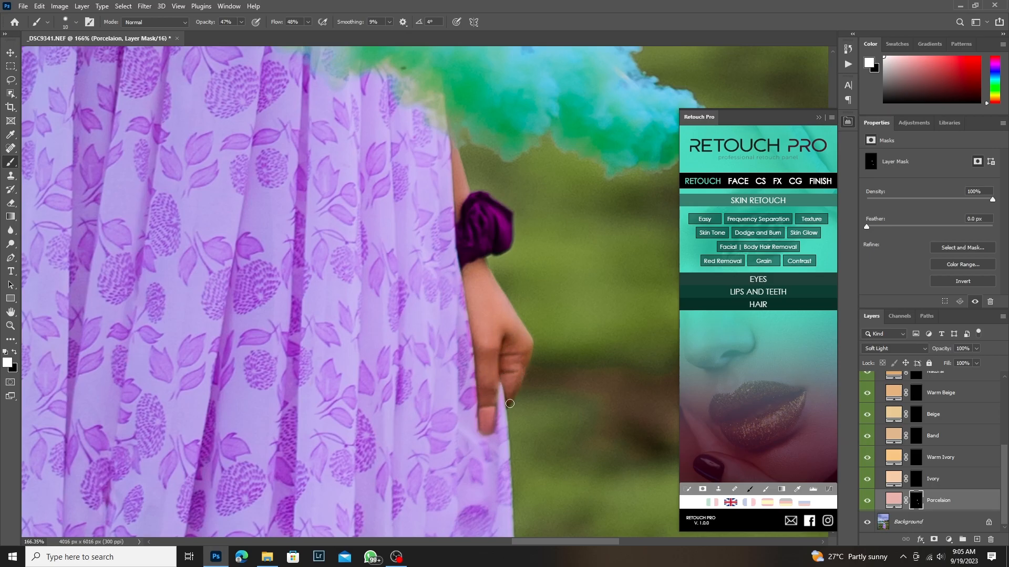
{"action": "scroll", "coordinate": [467, 245], "scroll_direction": "up", "scroll_amount": 2}
{"action": "left_click_drag", "start_coordinate": [460, 221], "coordinate": [460, 228]}
- Enlarge the brush and paint the Porcelain tone along the forearm and hand by the smoke
{"action": "scroll", "coordinate": [468, 357], "scroll_direction": "down", "scroll_amount": 16}
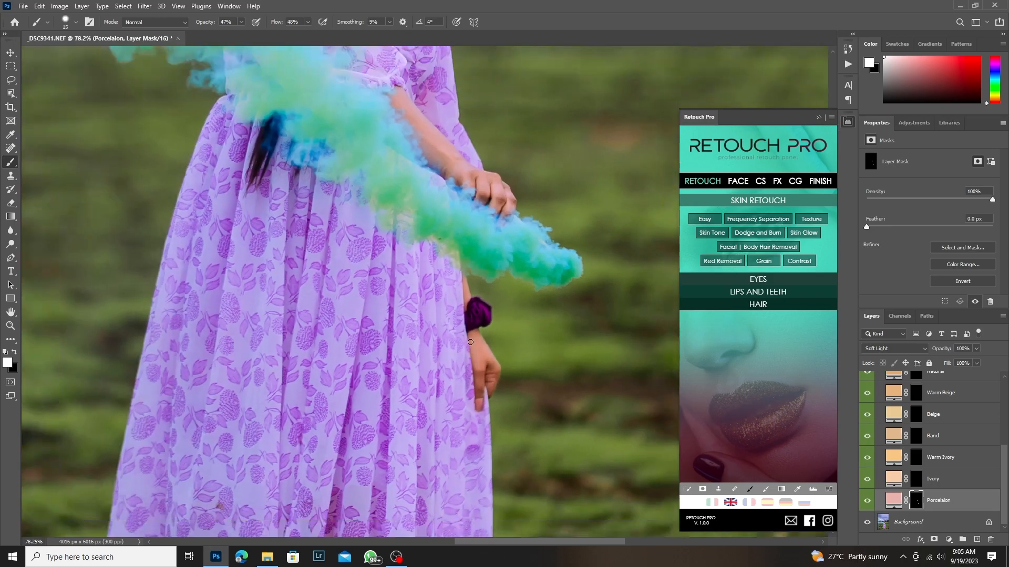
{"action": "scroll", "coordinate": [439, 456], "scroll_direction": "up", "scroll_amount": 18}
{"action": "key", "text": "bracketright"}
{"action": "key", "text": "bracketright"}
{"action": "key", "text": "bracketright"}
{"action": "key", "text": "bracketright"}
{"action": "mouse_move", "coordinate": [418, 465]}
{"action": "left_mouse_down"}
{"action": "mouse_move", "coordinate": [408, 430]}
{"action": "mouse_move", "coordinate": [500, 469]}
{"action": "mouse_move", "coordinate": [470, 436]}
{"action": "left_mouse_up"}
- Set the Porcelain layer's opacity and fill to 79%, and compare the photo with the layer hidden and shown
{"action": "scroll", "coordinate": [470, 436], "scroll_direction": "down", "scroll_amount": 16}
{"action": "scroll", "coordinate": [468, 368], "scroll_direction": "up", "scroll_amount": 3}
{"action": "left_click", "coordinate": [975, 349]}
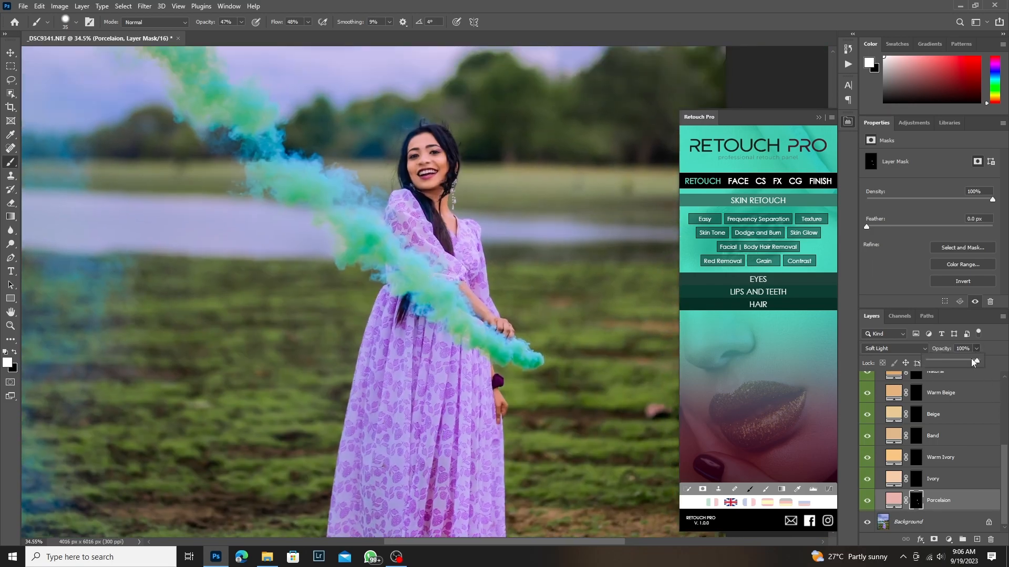
{"action": "scroll", "coordinate": [420, 118], "scroll_direction": "up", "scroll_amount": 8}
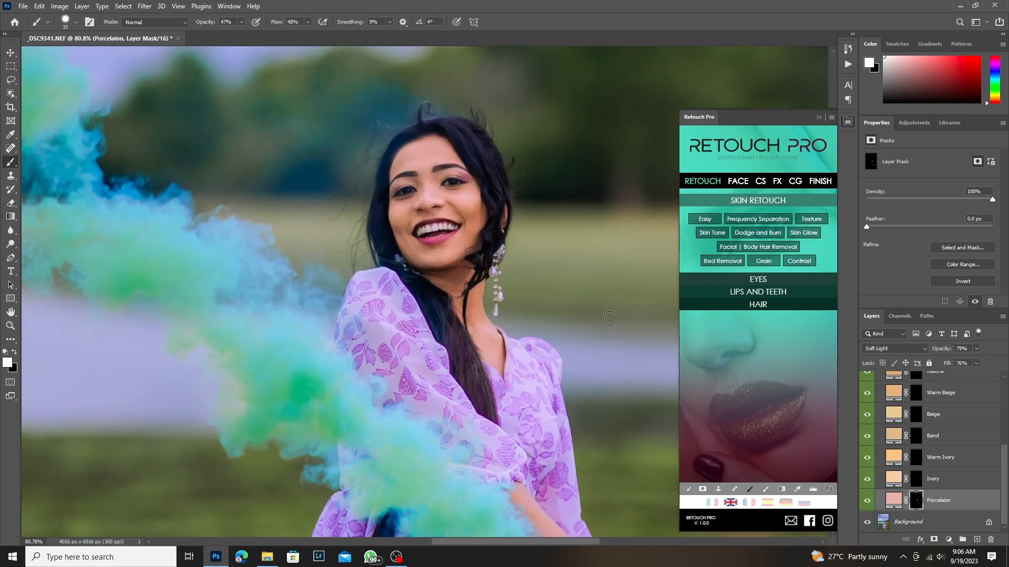
{"action": "scroll", "coordinate": [451, 263], "scroll_direction": "down", "scroll_amount": 18}
{"action": "scroll", "coordinate": [449, 255], "scroll_direction": "up", "scroll_amount": 4}
{"action": "left_click", "coordinate": [865, 500]}
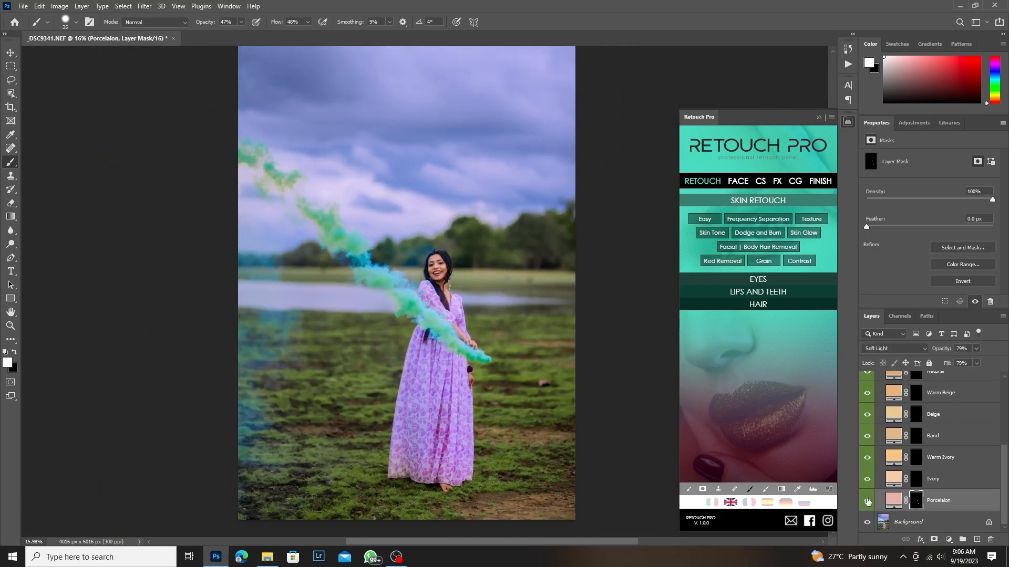
{"action": "left_click", "coordinate": [865, 501]}
- Change the Ivory layer's fill color to white
{"action": "scroll", "coordinate": [434, 259], "scroll_direction": "up", "scroll_amount": 18}
{"action": "double_click", "coordinate": [893, 478]}
{"action": "left_click", "coordinate": [596, 88]}
{"action": "left_click", "coordinate": [834, 84]}
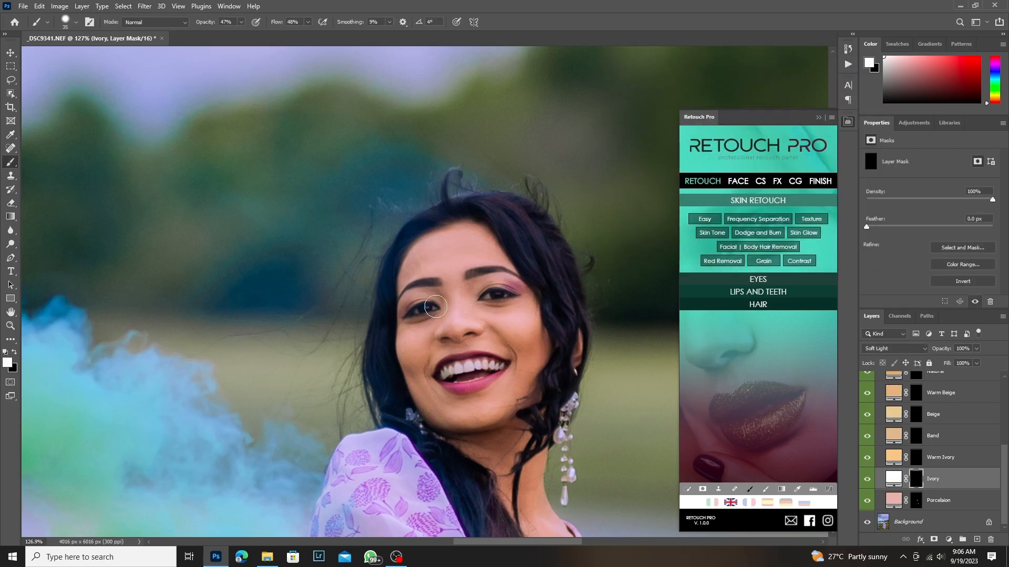
- Whiten the teeth and the whites of the eyes by painting the Ivory mask with a very small brush
{"action": "key", "text": "b"}
{"action": "scroll", "coordinate": [433, 307], "scroll_direction": "up", "scroll_amount": 10}
{"action": "scroll", "coordinate": [317, 339], "scroll_direction": "down", "scroll_amount": 6}
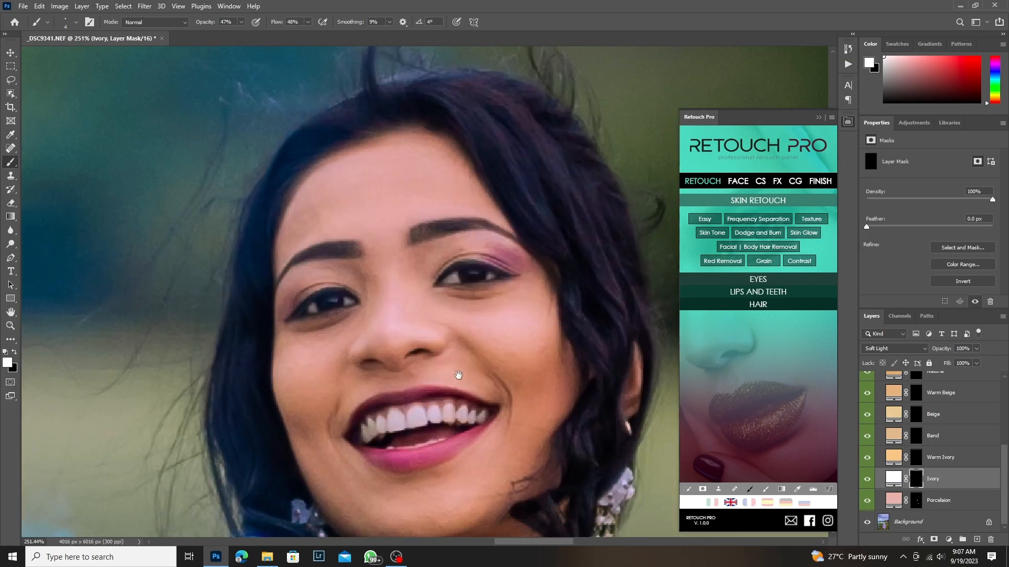
{"action": "scroll", "coordinate": [458, 375], "scroll_direction": "up", "scroll_amount": 5}
{"action": "mouse_move", "coordinate": [497, 411]}
{"action": "left_mouse_down"}
{"action": "mouse_move", "coordinate": [456, 429]}
{"action": "mouse_move", "coordinate": [443, 390]}
{"action": "mouse_move", "coordinate": [443, 412]}
{"action": "mouse_move", "coordinate": [399, 419]}
{"action": "mouse_move", "coordinate": [406, 415]}
{"action": "mouse_move", "coordinate": [347, 417]}
{"action": "mouse_move", "coordinate": [314, 406]}
{"action": "mouse_move", "coordinate": [305, 430]}
{"action": "mouse_move", "coordinate": [279, 419]}
{"action": "mouse_move", "coordinate": [254, 435]}
{"action": "mouse_move", "coordinate": [201, 428]}
{"action": "mouse_move", "coordinate": [204, 456]}
{"action": "mouse_move", "coordinate": [199, 427]}
{"action": "mouse_move", "coordinate": [178, 446]}
{"action": "mouse_move", "coordinate": [188, 477]}
{"action": "mouse_move", "coordinate": [229, 462]}
{"action": "mouse_move", "coordinate": [305, 490]}
{"action": "left_mouse_up"}
{"action": "scroll", "coordinate": [276, 468], "scroll_direction": "down", "scroll_amount": 1}
{"action": "key", "text": "bracketleft"}
{"action": "key", "text": "bracketleft"}
{"action": "key", "text": "bracketleft"}
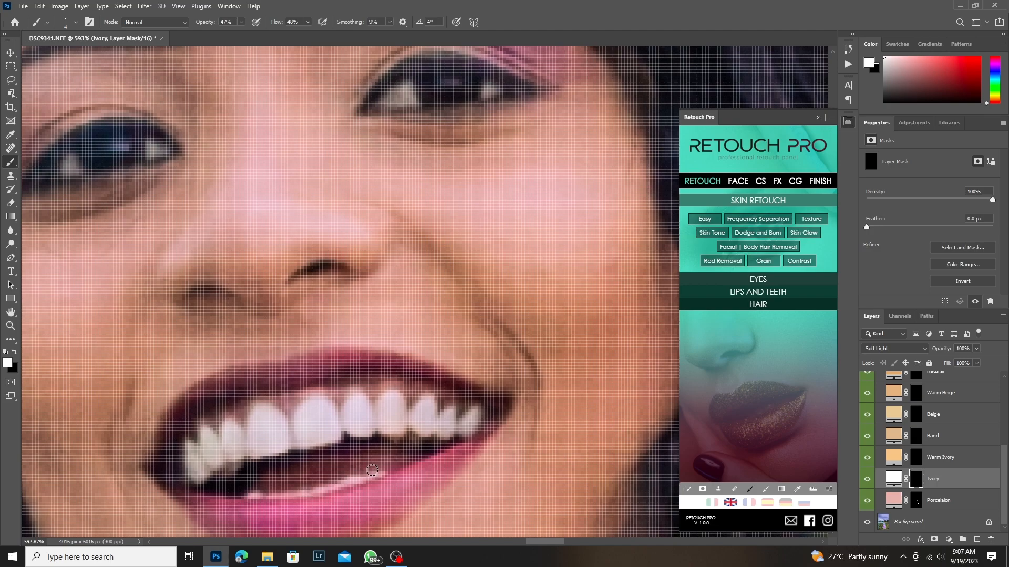
- Set the Ivory layer to 76% opacity and 72% fill, and compare the face with the layer hidden and shown
{"action": "scroll", "coordinate": [372, 471], "scroll_direction": "down", "scroll_amount": 5}
{"action": "key", "text": "bracketright"}
{"action": "key", "text": "bracketright"}
{"action": "key", "text": "bracketright"}
{"action": "key", "text": "bracketright"}
{"action": "left_click", "coordinate": [977, 348]}
{"action": "mouse_move", "coordinate": [978, 361]}
{"action": "left_mouse_down"}
{"action": "mouse_move", "coordinate": [966, 362]}
{"action": "mouse_move", "coordinate": [964, 374]}
{"action": "left_mouse_up"}
{"action": "left_click", "coordinate": [976, 363]}
{"action": "scroll", "coordinate": [421, 339], "scroll_direction": "down", "scroll_amount": 6}
{"action": "left_click", "coordinate": [867, 479]}
{"action": "left_click", "coordinate": [867, 479]}
{"action": "scroll", "coordinate": [426, 340], "scroll_direction": "up", "scroll_amount": 5}
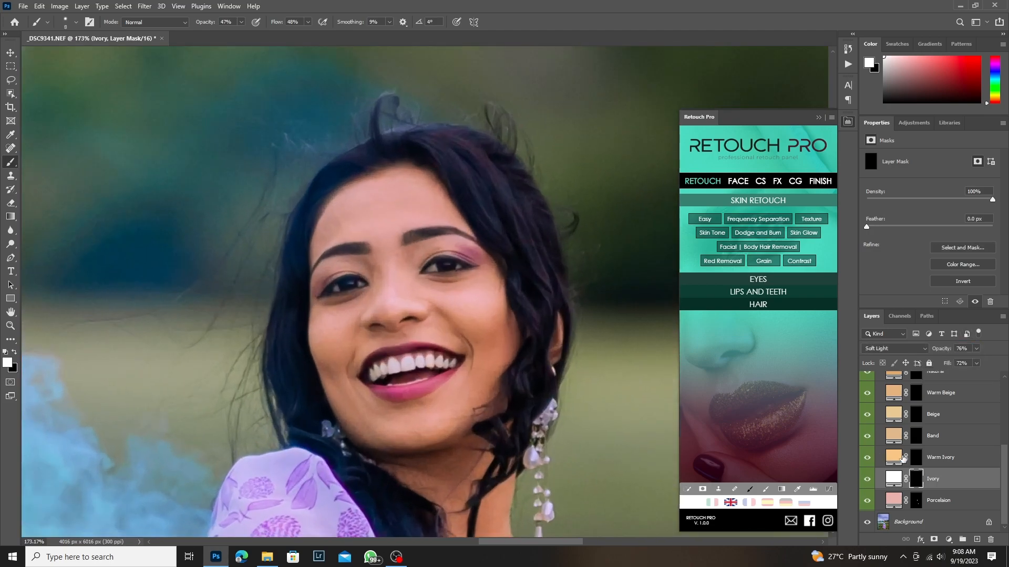
- Change the Warm Ivory layer's fill color to black
{"action": "double_click", "coordinate": [901, 456]}
{"action": "left_click", "coordinate": [909, 144]}
{"action": "double_click", "coordinate": [894, 457]}
{"action": "left_click", "coordinate": [596, 219]}
{"action": "left_click", "coordinate": [810, 86]}
- Darken the woman's hair by painting the Warm Ivory mask with an enlarged brush
{"action": "key", "text": "bracketright"}
{"action": "key", "text": "bracketright"}
{"action": "key", "text": "bracketright"}
{"action": "key", "text": "bracketright"}
{"action": "key", "text": "bracketright"}
{"action": "key", "text": "bracketright"}
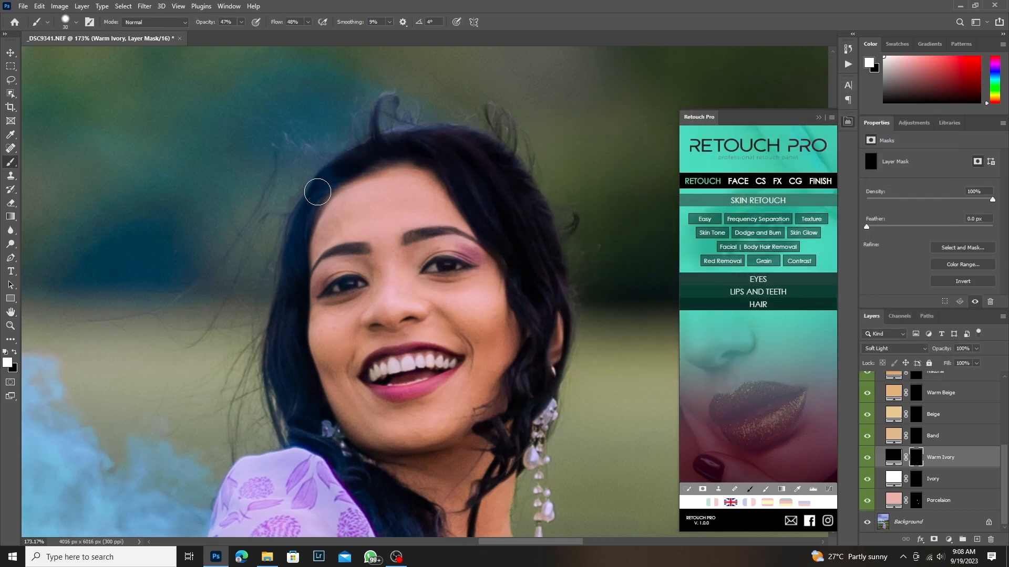
{"action": "key", "text": "bracketright"}
{"action": "key", "text": "bracketright"}
{"action": "key", "text": "bracketright"}
{"action": "key", "text": "bracketleft"}
{"action": "key", "text": "bracketleft"}
{"action": "scroll", "coordinate": [288, 376], "scroll_direction": "down", "scroll_amount": 3}
{"action": "key", "text": "bracketright"}
{"action": "key", "text": "bracketright"}
{"action": "mouse_move", "coordinate": [384, 370]}
{"action": "left_mouse_down"}
{"action": "mouse_move", "coordinate": [423, 425]}
{"action": "mouse_move", "coordinate": [395, 332]}
{"action": "left_mouse_up"}
{"action": "mouse_move", "coordinate": [399, 333]}
{"action": "left_mouse_down"}
{"action": "mouse_move", "coordinate": [443, 457]}
{"action": "mouse_move", "coordinate": [449, 441]}
{"action": "mouse_move", "coordinate": [332, 210]}
{"action": "left_mouse_up"}
{"action": "left_click_drag", "start_coordinate": [385, 266], "coordinate": [409, 365]}
{"action": "scroll", "coordinate": [336, 210], "scroll_direction": "down", "scroll_amount": 6}
{"action": "mouse_move", "coordinate": [336, 211]}
{"action": "left_mouse_down"}
{"action": "mouse_move", "coordinate": [362, 178]}
{"action": "mouse_move", "coordinate": [362, 299]}
{"action": "left_mouse_up"}
- Darken the hairline and both eyebrows on the Warm Ivory mask with a small brush of about 8 px
{"action": "scroll", "coordinate": [349, 110], "scroll_direction": "up", "scroll_amount": 12}
{"action": "key", "text": "bracketleft"}
{"action": "key", "text": "bracketleft"}
{"action": "key", "text": "bracketleft"}
{"action": "key", "text": "bracketleft"}
{"action": "key", "text": "bracketleft"}
{"action": "key", "text": "bracketleft"}
{"action": "mouse_move", "coordinate": [346, 173]}
{"action": "left_mouse_down"}
{"action": "mouse_move", "coordinate": [348, 308]}
{"action": "mouse_move", "coordinate": [273, 313]}
{"action": "left_mouse_up"}
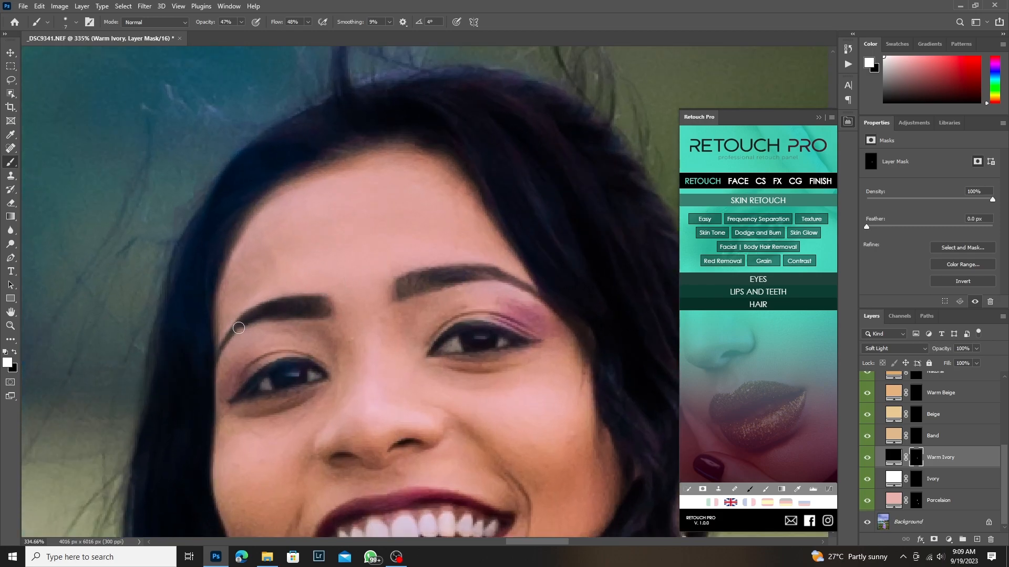
{"action": "key", "text": "bracketleft"}
{"action": "key", "text": "bracketleft"}
{"action": "mouse_move", "coordinate": [402, 288]}
{"action": "left_mouse_down"}
{"action": "mouse_move", "coordinate": [493, 274]}
{"action": "mouse_move", "coordinate": [401, 292]}
{"action": "mouse_move", "coordinate": [466, 274]}
{"action": "mouse_move", "coordinate": [502, 276]}
{"action": "left_mouse_up"}
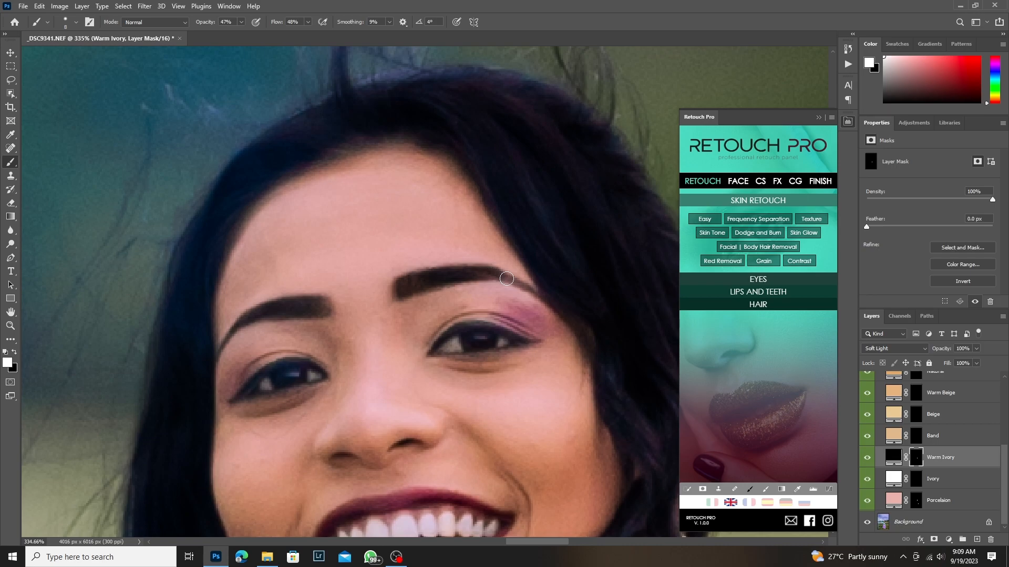
- Set the Warm Ivory layer to 70% opacity and 74% fill while checking the darkened hair and eyebrows
{"action": "scroll", "coordinate": [395, 286], "scroll_direction": "down", "scroll_amount": 6}
{"action": "scroll", "coordinate": [397, 292], "scroll_direction": "up", "scroll_amount": 6}
{"action": "scroll", "coordinate": [559, 270], "scroll_direction": "down", "scroll_amount": 8}
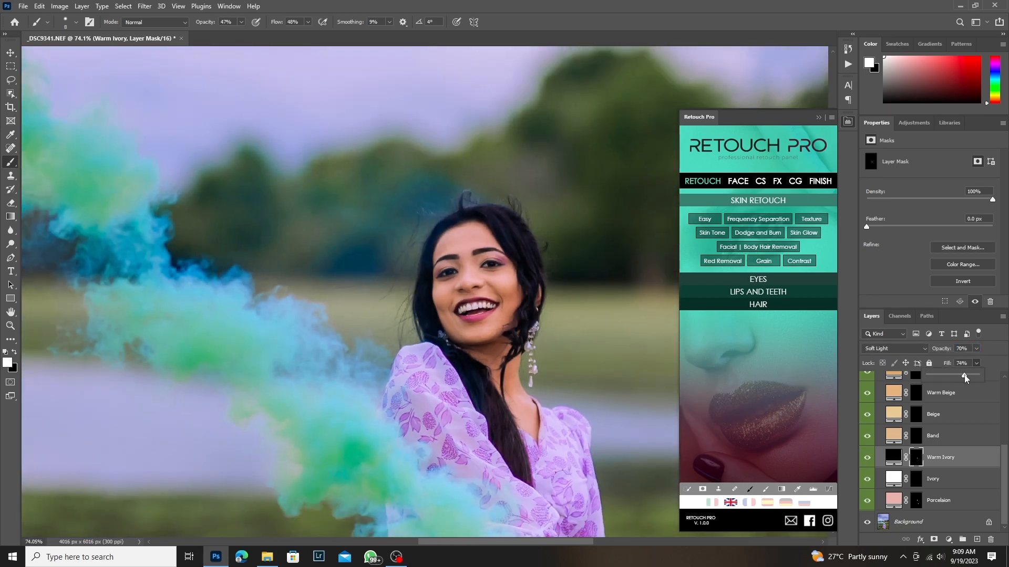
{"action": "scroll", "coordinate": [429, 111], "scroll_direction": "down", "scroll_amount": 8}
- Change the Band layer's fill color to purple
{"action": "left_click", "coordinate": [894, 432]}
{"action": "double_click", "coordinate": [894, 432]}
{"action": "left_click", "coordinate": [413, 392]}
{"action": "key", "text": "Return"}
- Set the brush opacity to 63% and paint the lower skirt purple on the Band mask, resizing the brush to about 100 px
{"action": "left_click_drag", "start_coordinate": [413, 392], "coordinate": [434, 325]}
{"action": "left_click", "coordinate": [241, 21]}
{"action": "left_click", "coordinate": [252, 34]}
{"action": "key", "text": "bracketright"}
{"action": "key", "text": "bracketright"}
{"action": "key", "text": "bracketright"}
{"action": "key", "text": "bracketright"}
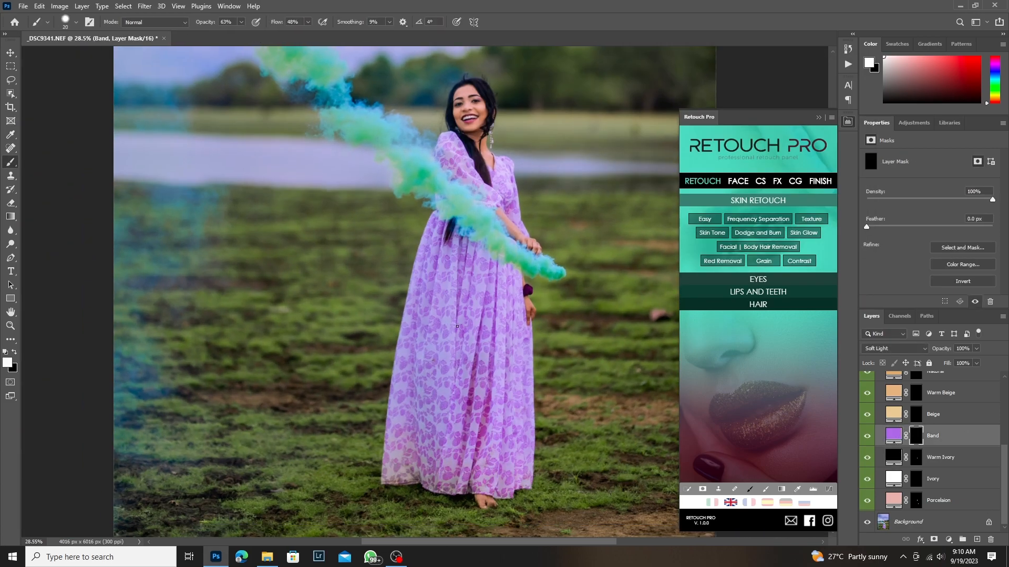
{"action": "left_click_drag", "start_coordinate": [429, 390], "coordinate": [415, 394]}
{"action": "scroll", "coordinate": [418, 471], "scroll_direction": "up", "scroll_amount": 6}
{"action": "key", "text": "bracketleft"}
{"action": "key", "text": "bracketleft"}
{"action": "key", "text": "bracketleft"}
{"action": "key", "text": "bracketleft"}
{"action": "key", "text": "bracketleft"}
{"action": "key", "text": "bracketleft"}
{"action": "key", "text": "bracketleft"}
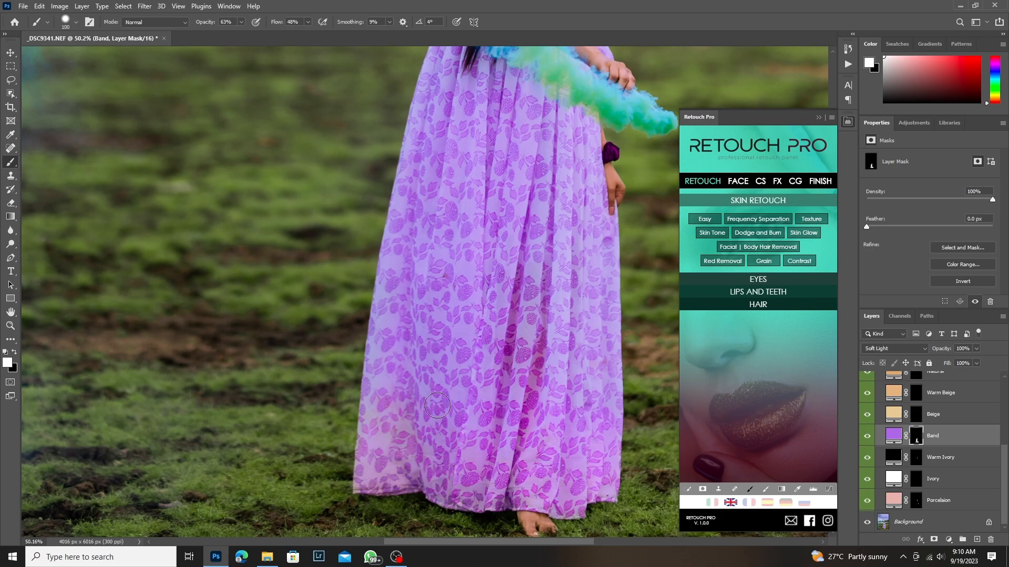
- Extend the purple over the rest of the skirt and its hem on the Band mask with a brush of 100 to 250 px
{"action": "key", "text": "bracketright"}
{"action": "key", "text": "bracketright"}
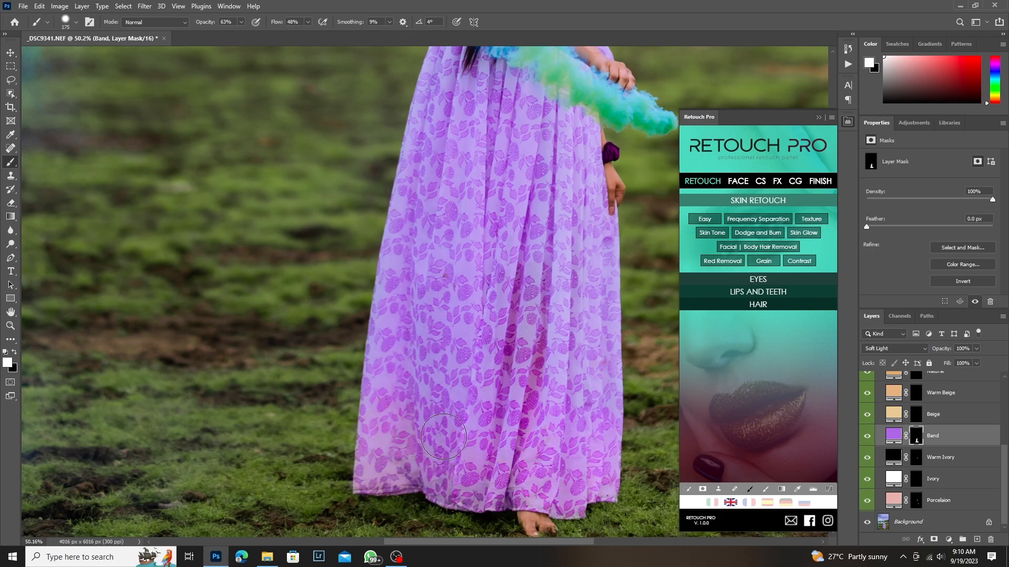
{"action": "scroll", "coordinate": [472, 284], "scroll_direction": "up", "scroll_amount": 2}
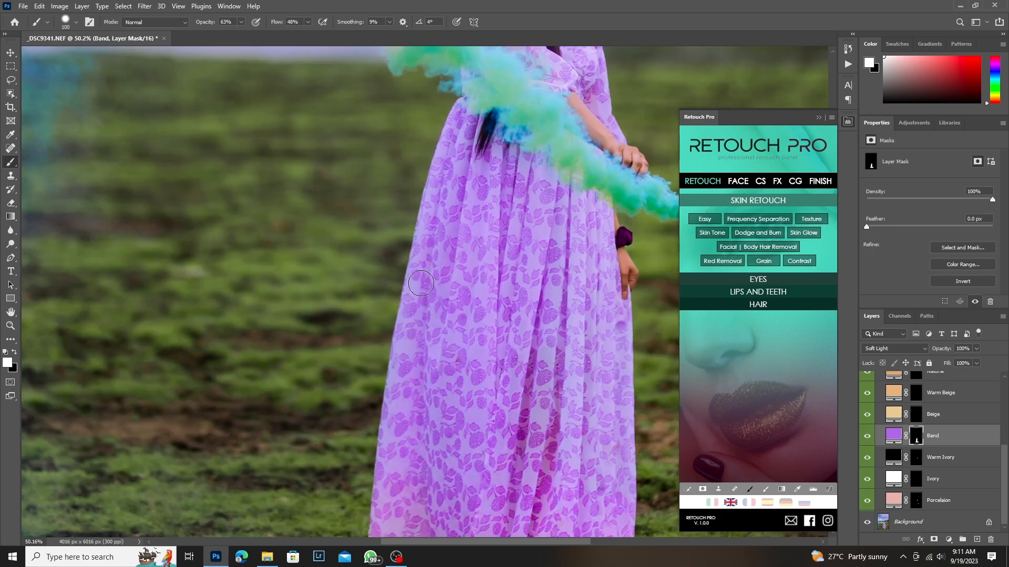
{"action": "scroll", "coordinate": [409, 363], "scroll_direction": "down", "scroll_amount": 2}
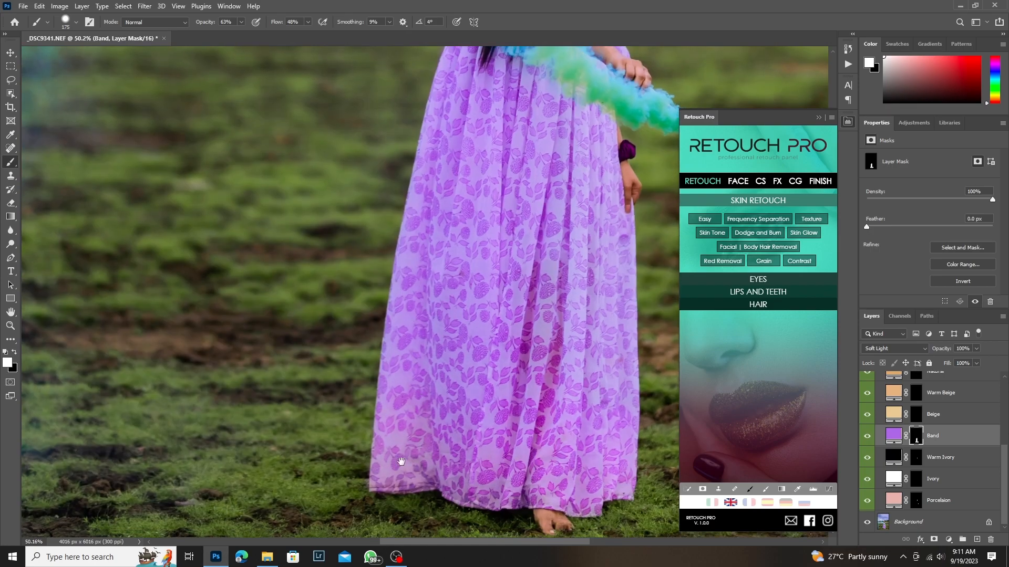
{"action": "scroll", "coordinate": [457, 113], "scroll_direction": "up", "scroll_amount": 2}
{"action": "mouse_move", "coordinate": [457, 414]}
{"action": "left_mouse_down"}
{"action": "mouse_move", "coordinate": [447, 293]}
{"action": "mouse_move", "coordinate": [407, 392]}
{"action": "left_mouse_up"}
{"action": "key", "text": "bracketleft"}
{"action": "key", "text": "bracketright"}
{"action": "key", "text": "bracketright"}
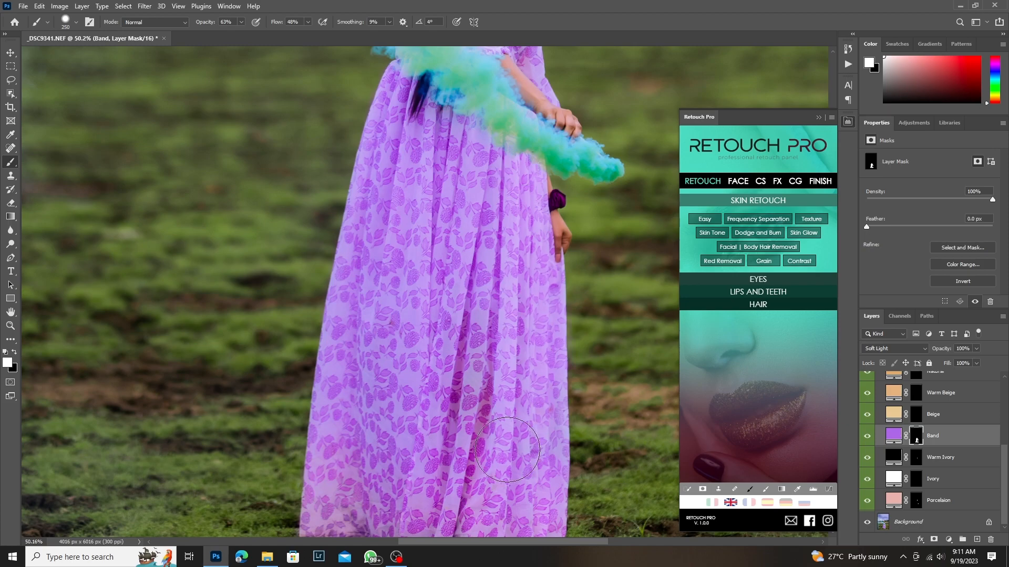
{"action": "scroll", "coordinate": [463, 283], "scroll_direction": "down", "scroll_amount": 3}
{"action": "scroll", "coordinate": [412, 383], "scroll_direction": "down", "scroll_amount": 4}
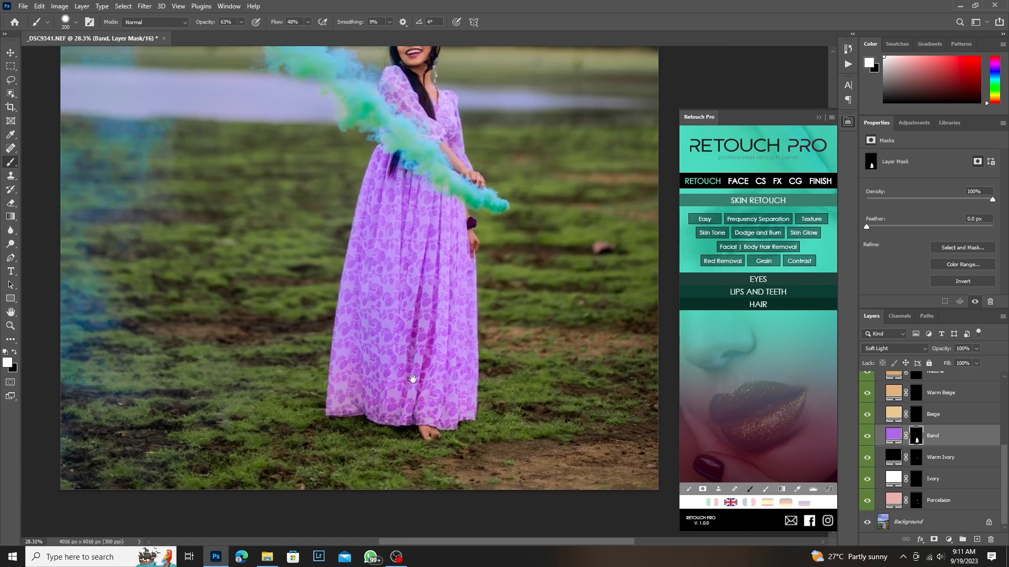
- Paint the dress sleeve and shoulder purple on the Band mask with a brush of about 90 px
{"action": "scroll", "coordinate": [417, 220], "scroll_direction": "down", "scroll_amount": 2}
{"action": "scroll", "coordinate": [366, 231], "scroll_direction": "up", "scroll_amount": 4}
{"action": "scroll", "coordinate": [365, 231], "scroll_direction": "up", "scroll_amount": 2}
{"action": "key", "text": "bracketleft"}
{"action": "key", "text": "bracketleft"}
{"action": "key", "text": "bracketleft"}
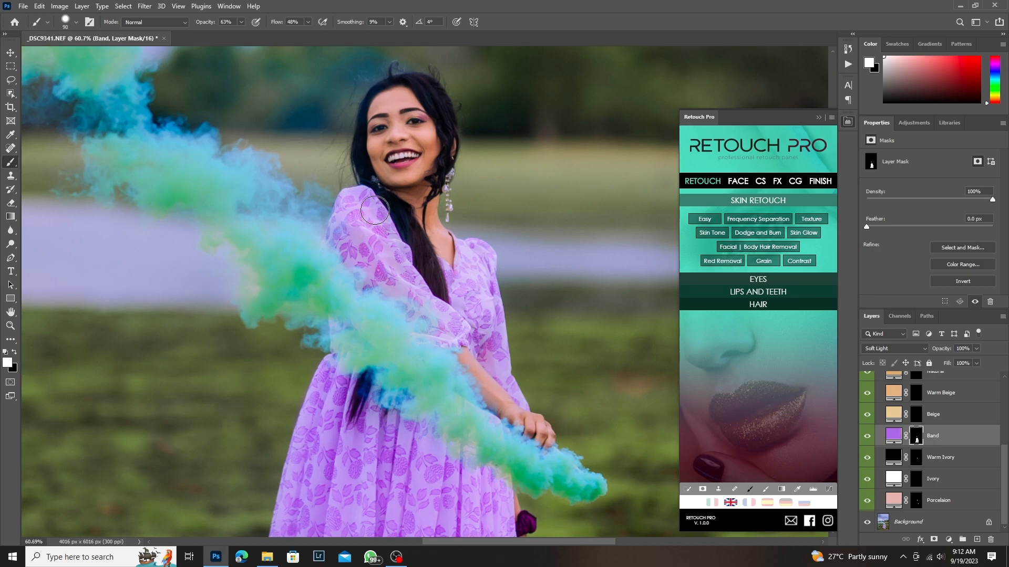
{"action": "scroll", "coordinate": [374, 270], "scroll_direction": "up", "scroll_amount": 2}
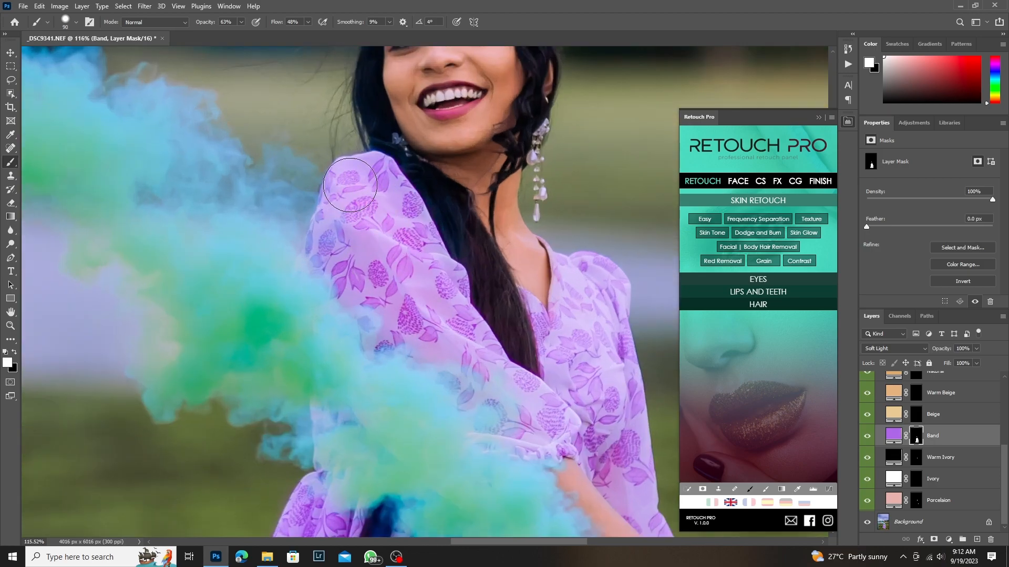
{"action": "scroll", "coordinate": [423, 297], "scroll_direction": "down", "scroll_amount": 1}
- Paint the dress bodice and waist edge purple on the Band mask with a smaller brush of about 45 to 80 px
{"action": "key", "text": "bracketleft"}
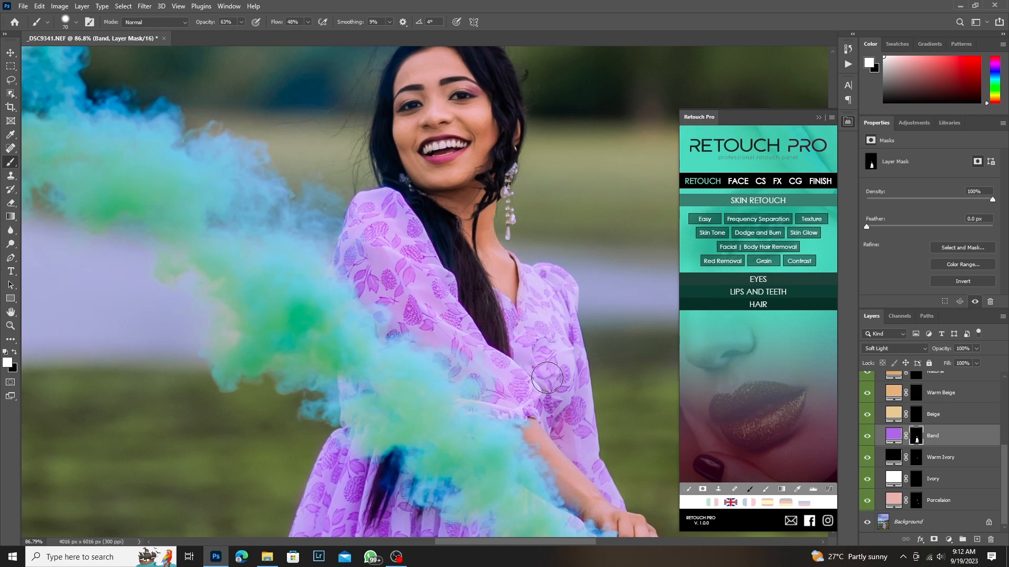
{"action": "scroll", "coordinate": [537, 382], "scroll_direction": "down", "scroll_amount": 1}
{"action": "key", "text": "bracketleft"}
{"action": "key", "text": "bracketleft"}
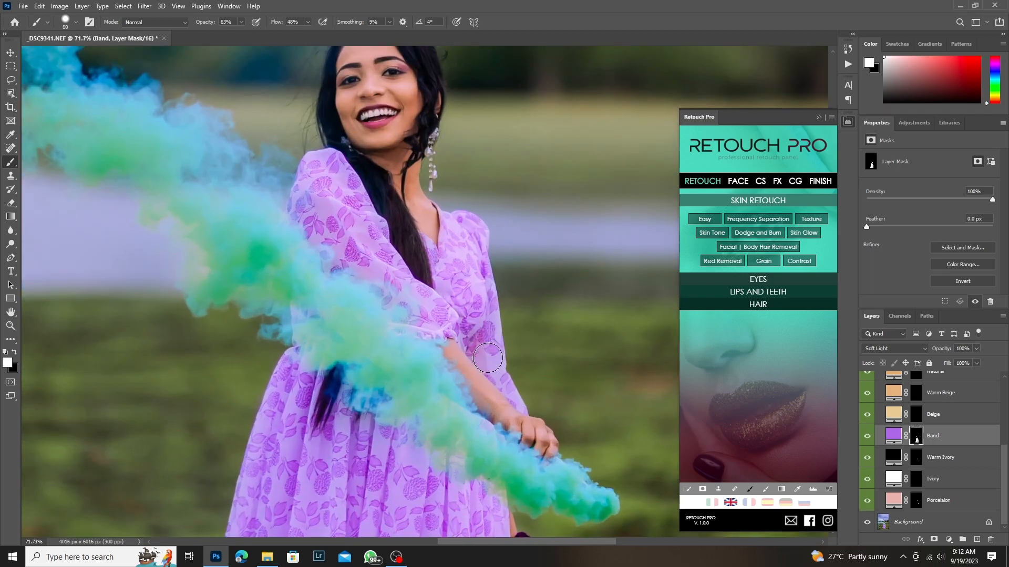
{"action": "scroll", "coordinate": [487, 368], "scroll_direction": "down", "scroll_amount": 14}
{"action": "key", "text": "bracketleft"}
{"action": "key", "text": "bracketleft"}
- Reduce the Band layer's opacity and fill, and compare the photo with the Skin Tones group hidden and shown
{"action": "left_click_drag", "start_coordinate": [482, 419], "coordinate": [550, 359]}
{"action": "left_click", "coordinate": [976, 348]}
{"action": "left_click", "coordinate": [971, 360]}
{"action": "left_click", "coordinate": [976, 363]}
{"action": "left_click", "coordinate": [971, 375]}
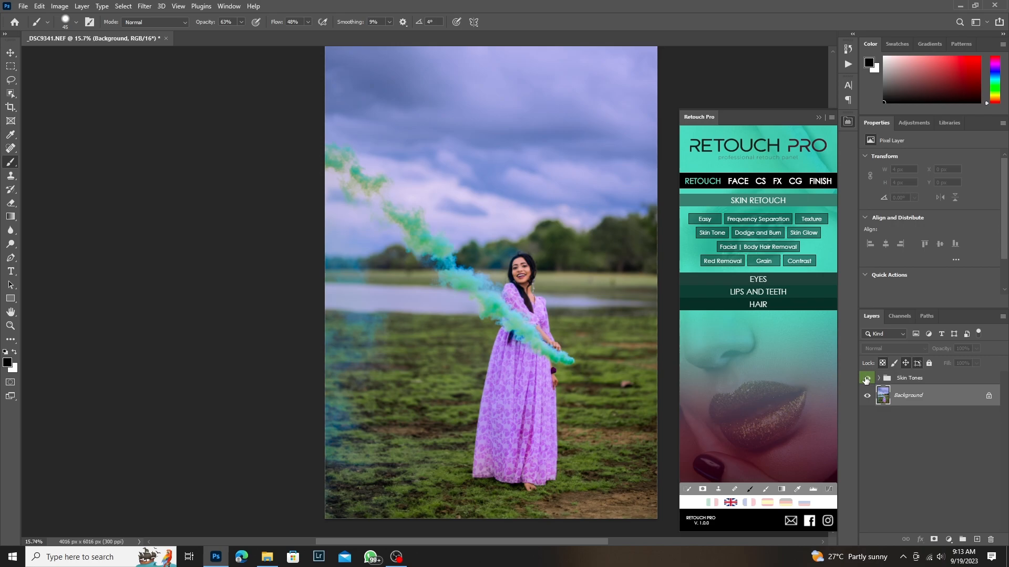
{"action": "left_click", "coordinate": [867, 378]}
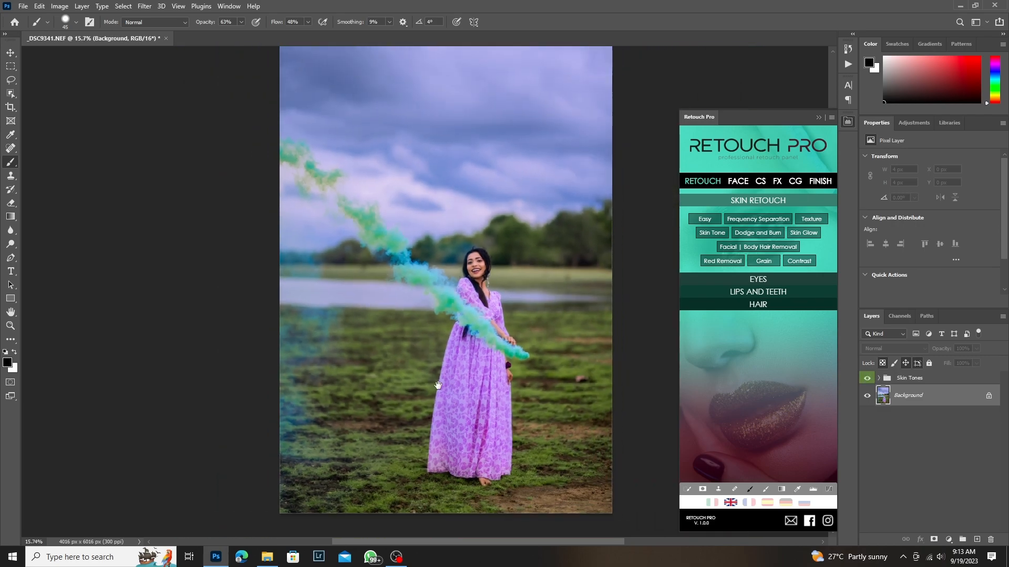
{"action": "scroll", "coordinate": [438, 385], "scroll_direction": "down", "scroll_amount": 2}
- Duplicate the Background layer and use the Clone Stamp to cover the reddish rock and debris on the grass
{"action": "left_click_drag", "start_coordinate": [920, 395], "coordinate": [976, 539]}
{"action": "scroll", "coordinate": [476, 370], "scroll_direction": "up", "scroll_amount": 3}
{"action": "scroll", "coordinate": [476, 370], "scroll_direction": "down", "scroll_amount": 2}
{"action": "scroll", "coordinate": [547, 388], "scroll_direction": "up", "scroll_amount": 4}
{"action": "key", "text": "s"}
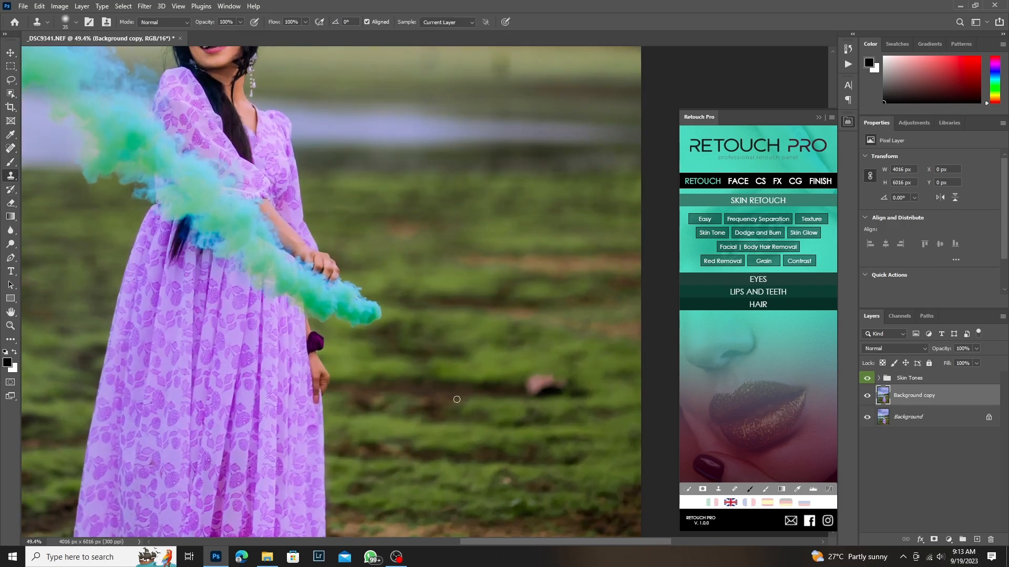
{"action": "key", "text": "bracketleft"}
{"action": "scroll", "coordinate": [489, 342], "scroll_direction": "down", "scroll_amount": 4}
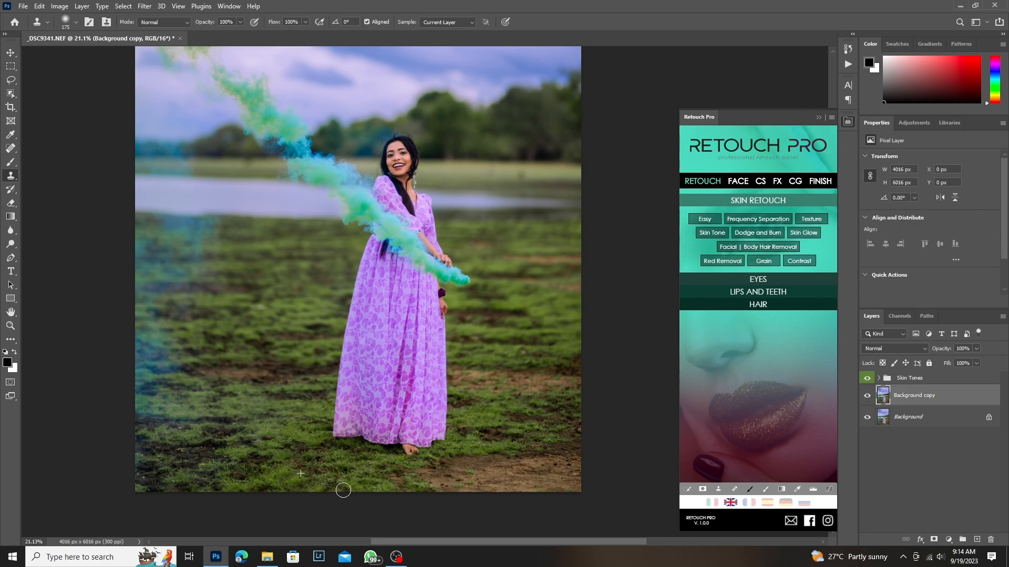
- Clone blurred background over the stray hairs on the left side of the woman's head with a 70 px Clone Stamp
{"action": "key", "text": "j"}
{"action": "scroll", "coordinate": [314, 279], "scroll_direction": "up", "scroll_amount": 6}
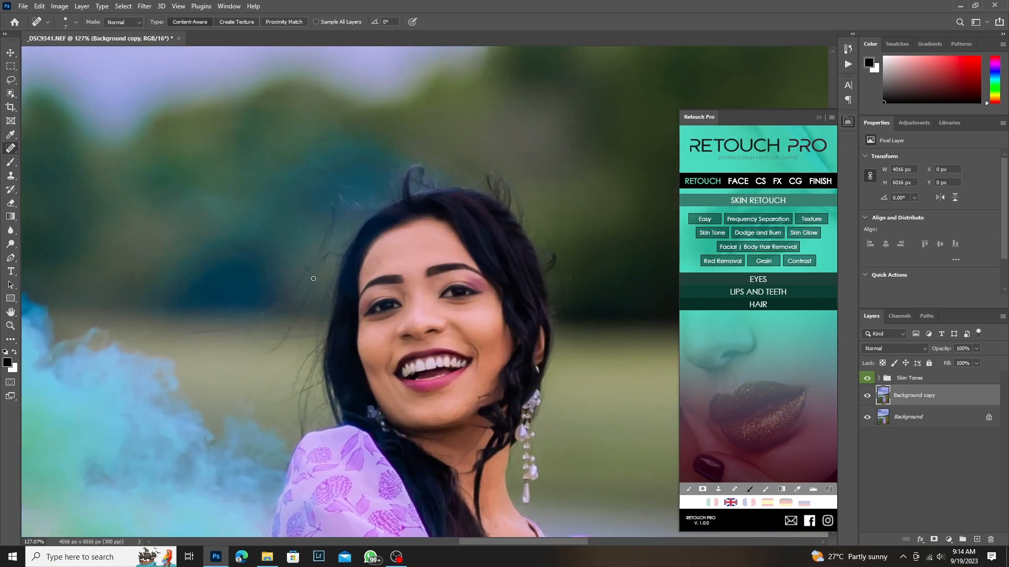
{"action": "left_click", "coordinate": [10, 176]}
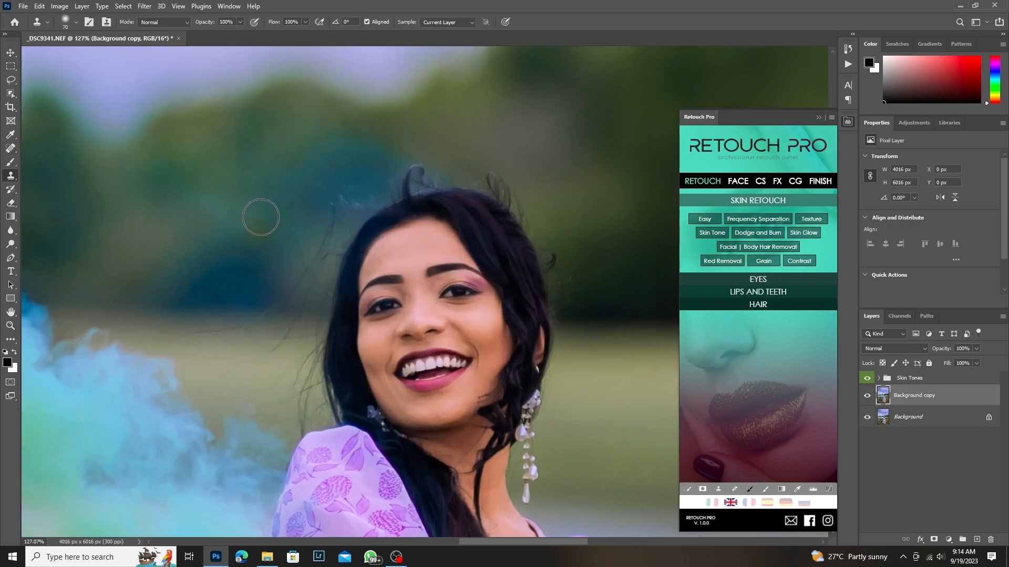
{"action": "left_click", "coordinate": [307, 224], "text": "alt"}
{"action": "mouse_move", "coordinate": [298, 268]}
{"action": "left_mouse_down"}
{"action": "mouse_move", "coordinate": [266, 316]}
{"action": "mouse_move", "coordinate": [208, 333]}
{"action": "left_mouse_up"}
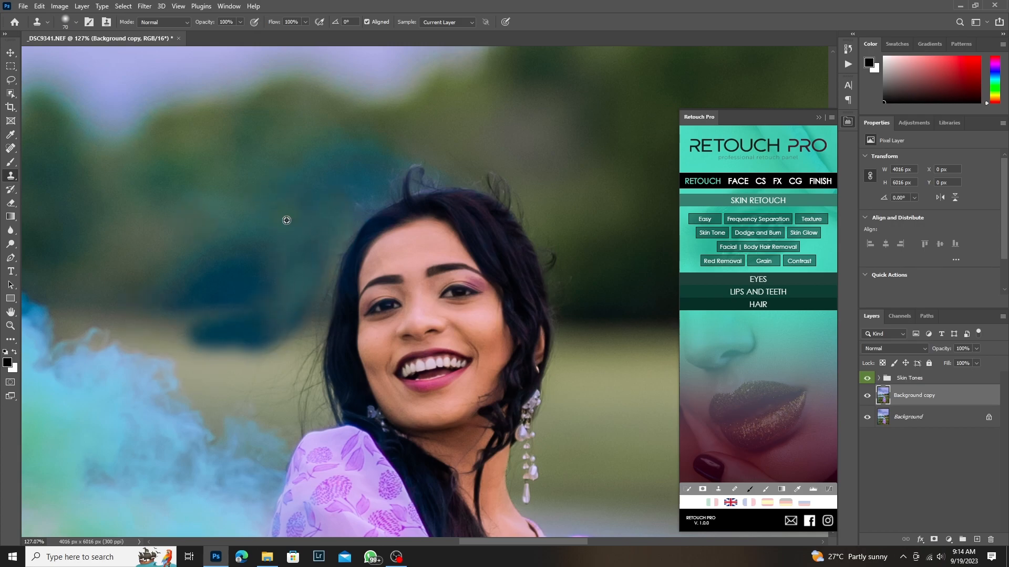
- Clone blurred background over the flyaway hairs above the crown and on the right side of the head
{"action": "left_click_drag", "start_coordinate": [418, 173], "coordinate": [514, 169]}
{"action": "left_click_drag", "start_coordinate": [549, 243], "coordinate": [564, 273]}
{"action": "scroll", "coordinate": [578, 287], "scroll_direction": "up", "scroll_amount": 3}
{"action": "left_click_drag", "start_coordinate": [573, 314], "coordinate": [570, 297]}
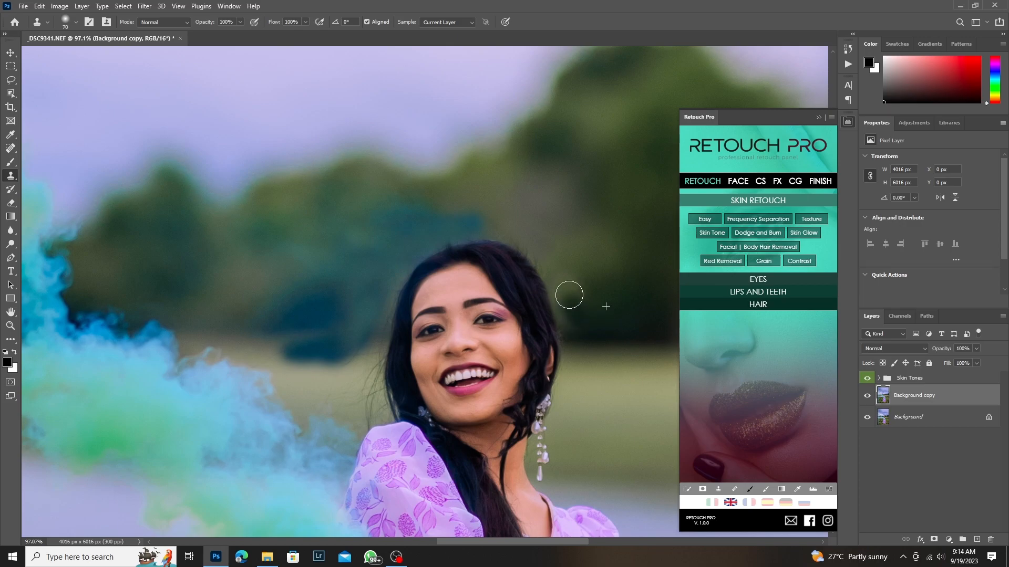
- Remove the remaining stray hairs around the top and left edge of the hair with a 20 px Spot Healing Brush
{"action": "scroll", "coordinate": [572, 294], "scroll_direction": "down", "scroll_amount": 3}
{"action": "key", "text": "j"}
{"action": "scroll", "coordinate": [572, 276], "scroll_direction": "up", "scroll_amount": 7}
{"action": "left_click_drag", "start_coordinate": [401, 314], "coordinate": [391, 313]}
{"action": "key", "text": "bracketleft"}
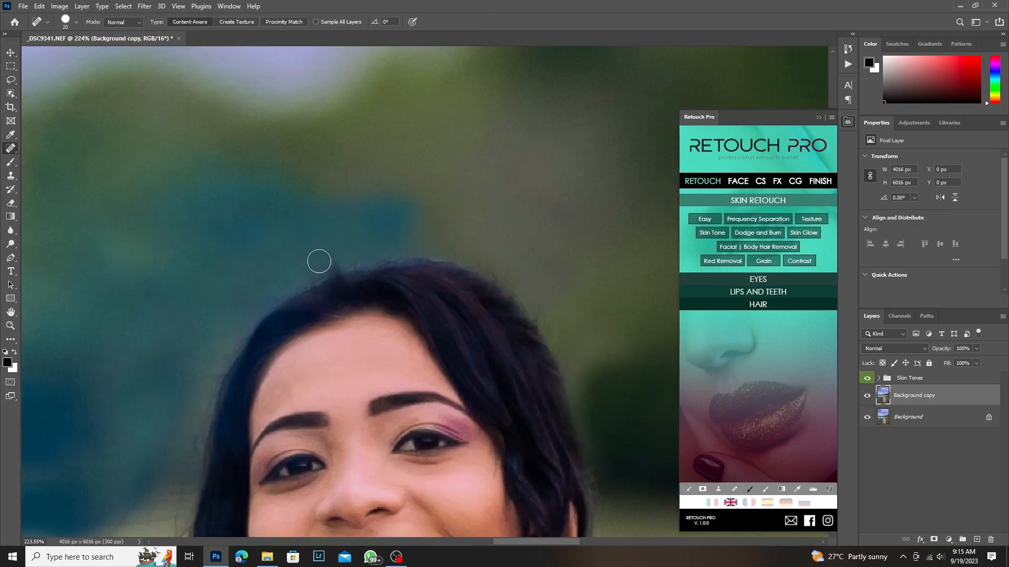
{"action": "scroll", "coordinate": [225, 281], "scroll_direction": "down", "scroll_amount": 3}
{"action": "left_click_drag", "start_coordinate": [230, 346], "coordinate": [202, 378]}
- Heal small blemishes and loose hairs on the face with the Spot Healing Brush at 8 px
{"action": "scroll", "coordinate": [202, 377], "scroll_direction": "down", "scroll_amount": 2}
{"action": "scroll", "coordinate": [404, 386], "scroll_direction": "up", "scroll_amount": 5}
{"action": "key", "text": "bracketleft"}
{"action": "key", "text": "bracketleft"}
{"action": "key", "text": "bracketleft"}
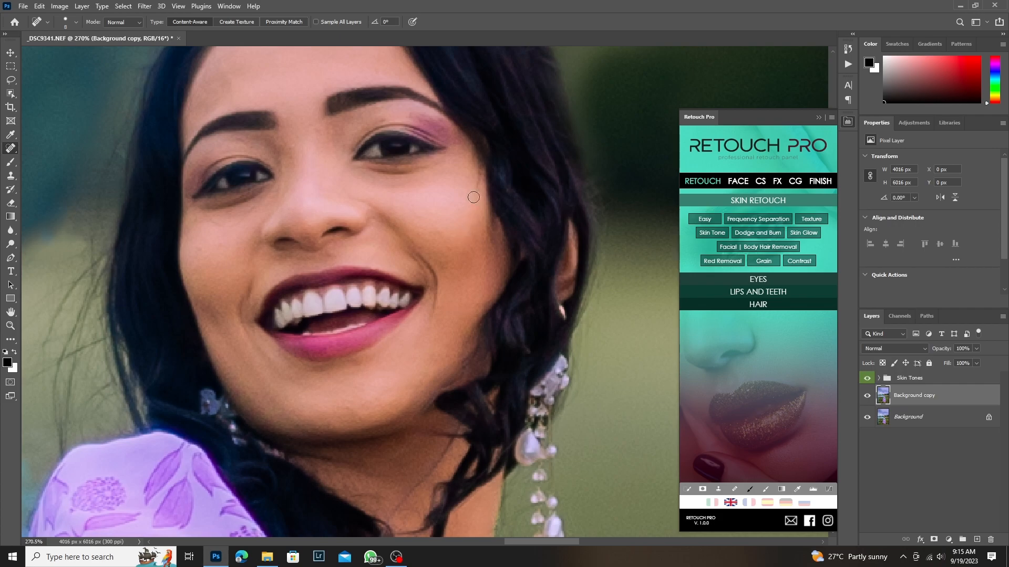
{"action": "scroll", "coordinate": [214, 260], "scroll_direction": "down", "scroll_amount": 1}
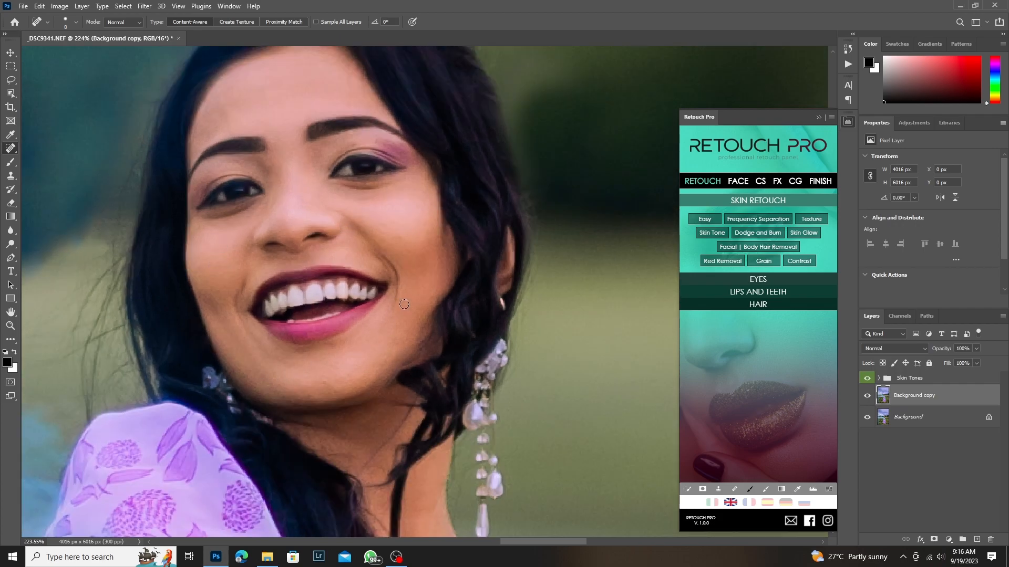
- Heal small spots on the neck, the smoke in front of the dress, and the bare foot with the 8 px Spot Healing Brush
{"action": "scroll", "coordinate": [404, 304], "scroll_direction": "down", "scroll_amount": 5}
{"action": "scroll", "coordinate": [404, 367], "scroll_direction": "up", "scroll_amount": 7}
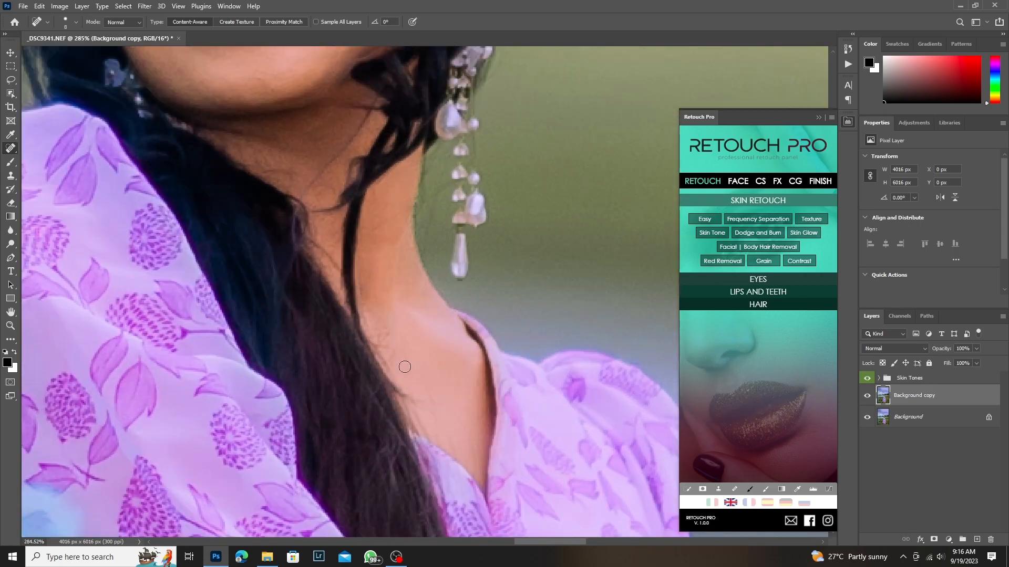
{"action": "scroll", "coordinate": [405, 367], "scroll_direction": "down", "scroll_amount": 5}
{"action": "scroll", "coordinate": [421, 278], "scroll_direction": "up", "scroll_amount": 5}
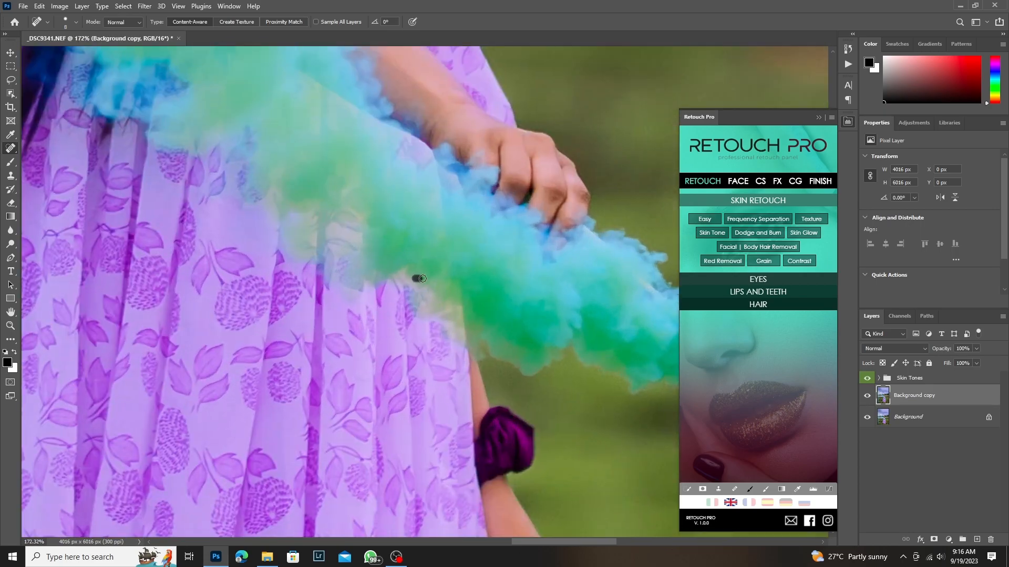
{"action": "scroll", "coordinate": [420, 278], "scroll_direction": "down", "scroll_amount": 4}
{"action": "scroll", "coordinate": [445, 449], "scroll_direction": "up", "scroll_amount": 6}
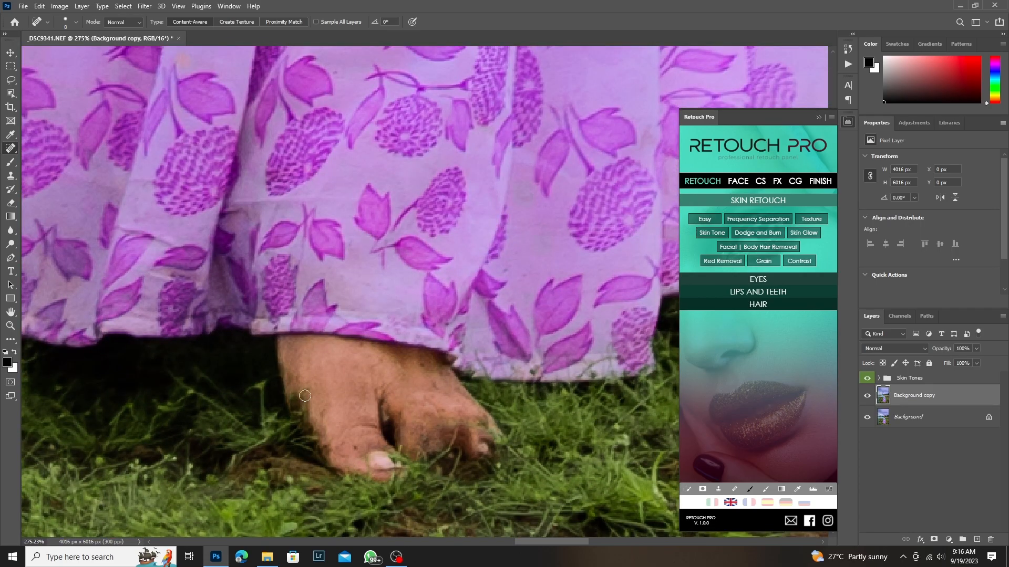
{"action": "scroll", "coordinate": [356, 451], "scroll_direction": "down", "scroll_amount": 7}
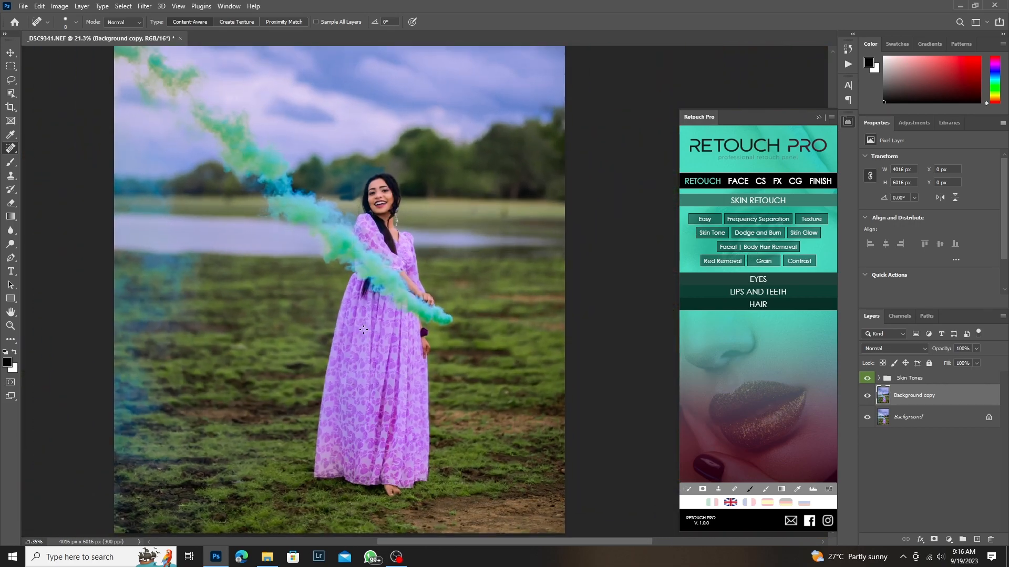
- Add a Curves adjustment layer above Background copy with a midtone point, and compare the photo with it hidden and shown
{"action": "scroll", "coordinate": [363, 329], "scroll_direction": "down", "scroll_amount": 2}
{"action": "scroll", "coordinate": [378, 305], "scroll_direction": "up", "scroll_amount": 6}
{"action": "scroll", "coordinate": [386, 290], "scroll_direction": "down", "scroll_amount": 5}
{"action": "scroll", "coordinate": [386, 291], "scroll_direction": "down", "scroll_amount": 2}
{"action": "left_click", "coordinate": [948, 539]}
{"action": "left_click", "coordinate": [904, 410]}
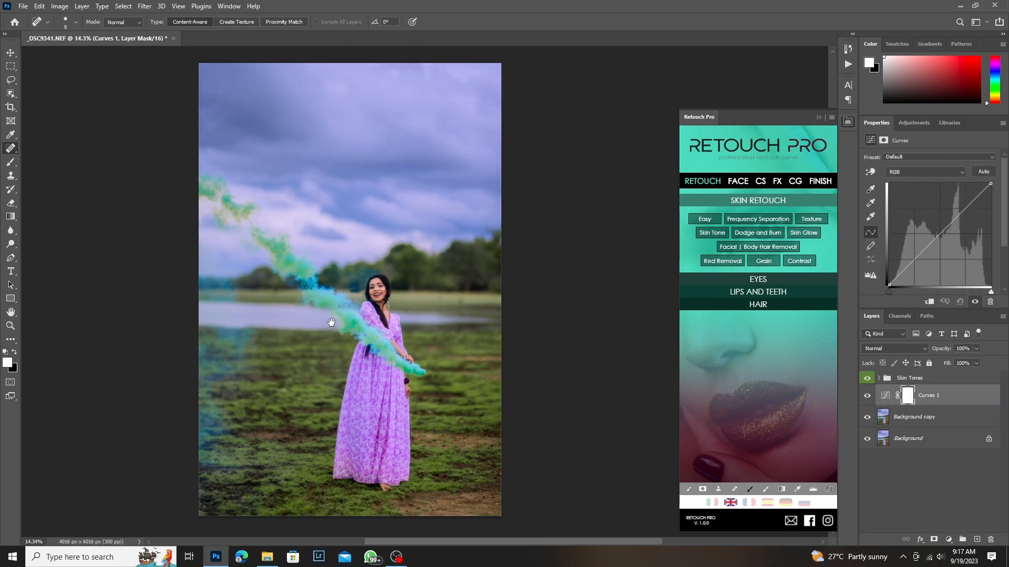
{"action": "left_click", "coordinate": [867, 395]}
{"action": "left_click", "coordinate": [867, 395]}
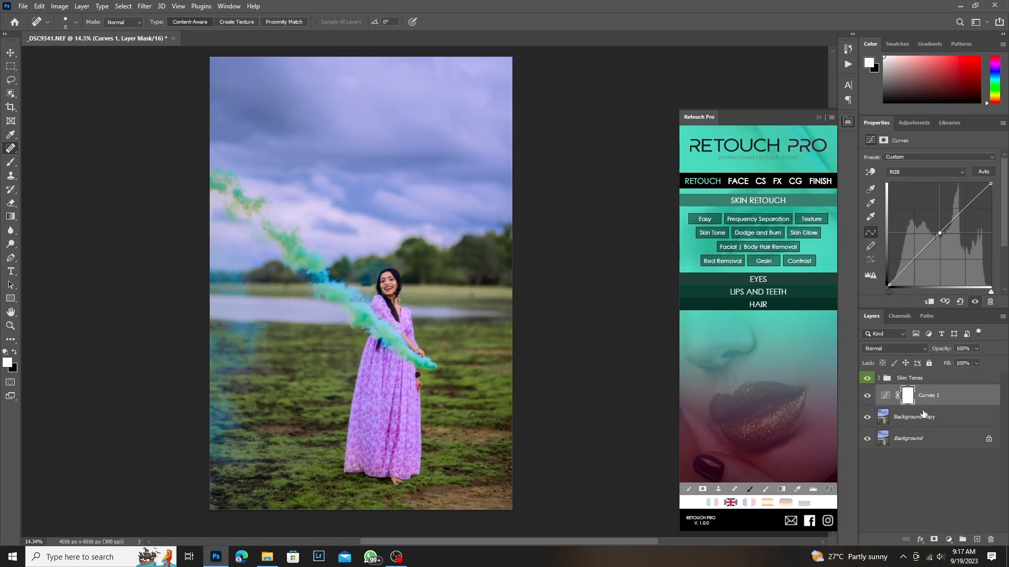
- Run the "retouch" action on the Background copy layer
{"action": "left_click", "coordinate": [924, 416]}
{"action": "left_click", "coordinate": [848, 63]}
{"action": "left_click", "coordinate": [730, 61]}
- Choose a soft round brush at 100% opacity and smooth the forehead skin on the Background copy 2 mask at about 15 px
{"action": "right_click", "coordinate": [285, 132]}
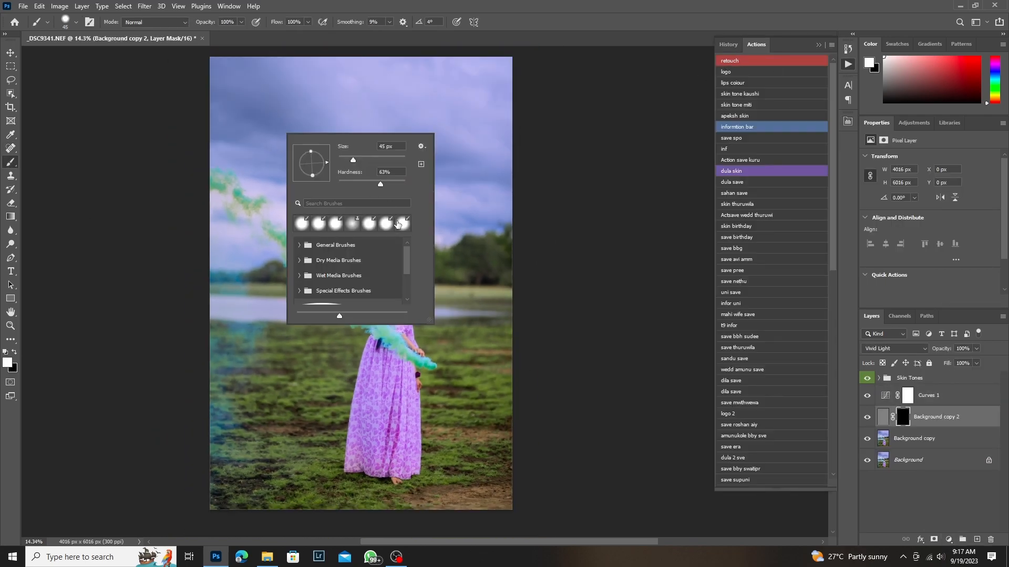
{"action": "double_click", "coordinate": [302, 224]}
{"action": "scroll", "coordinate": [387, 285], "scroll_direction": "up", "scroll_amount": 7}
{"action": "scroll", "coordinate": [378, 240], "scroll_direction": "up", "scroll_amount": 3}
{"action": "key", "text": "bracketleft"}
{"action": "key", "text": "bracketleft"}
{"action": "key", "text": "bracketleft"}
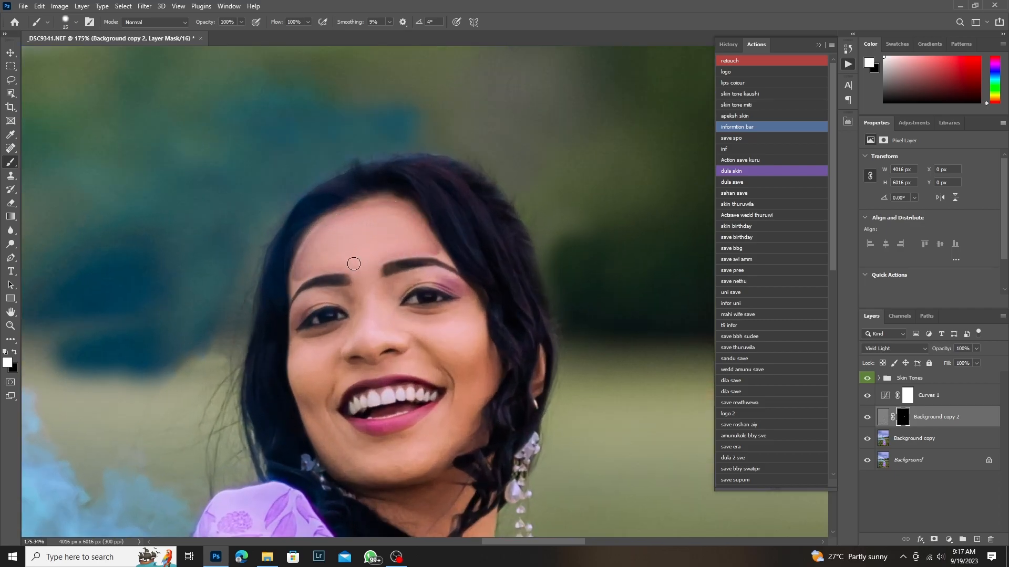
{"action": "scroll", "coordinate": [419, 251], "scroll_direction": "up", "scroll_amount": 4}
{"action": "left_click_drag", "start_coordinate": [154, 269], "coordinate": [202, 240]}
{"action": "scroll", "coordinate": [190, 272], "scroll_direction": "down", "scroll_amount": 5}
{"action": "scroll", "coordinate": [190, 272], "scroll_direction": "up", "scroll_amount": 2}
- Smooth the skin around the nose and under the eyes on the Background copy 2 mask with a brush of about 10 px
{"action": "key", "text": "]"}
{"action": "key", "text": "]"}
{"action": "key", "text": "]"}
{"action": "key", "text": "]"}
{"action": "key", "text": "]"}
{"action": "key", "text": "]"}
{"action": "key", "text": "]"}
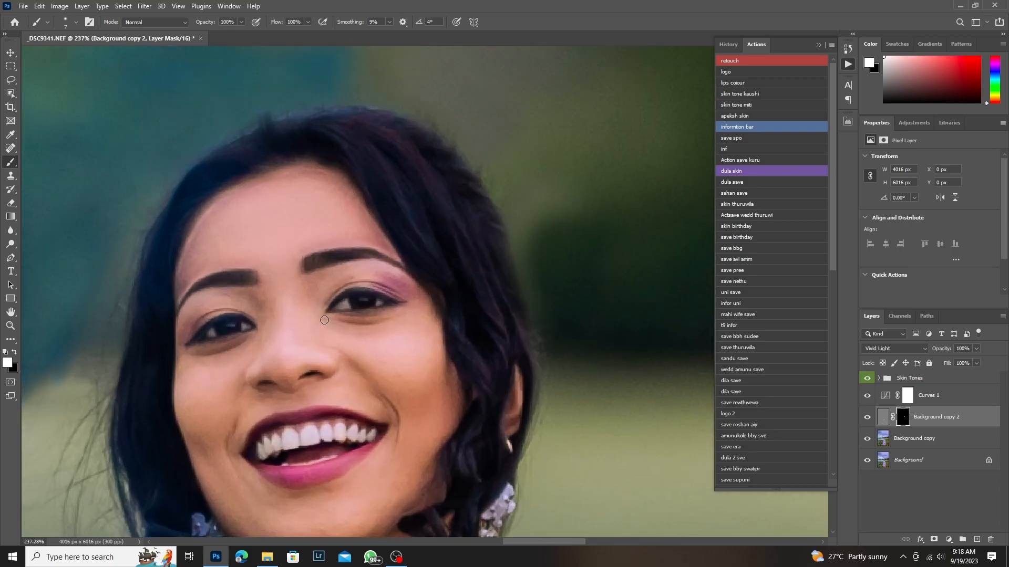
{"action": "key", "text": "["}
{"action": "key", "text": "["}
{"action": "key", "text": "["}
{"action": "key", "text": "bracketleft"}
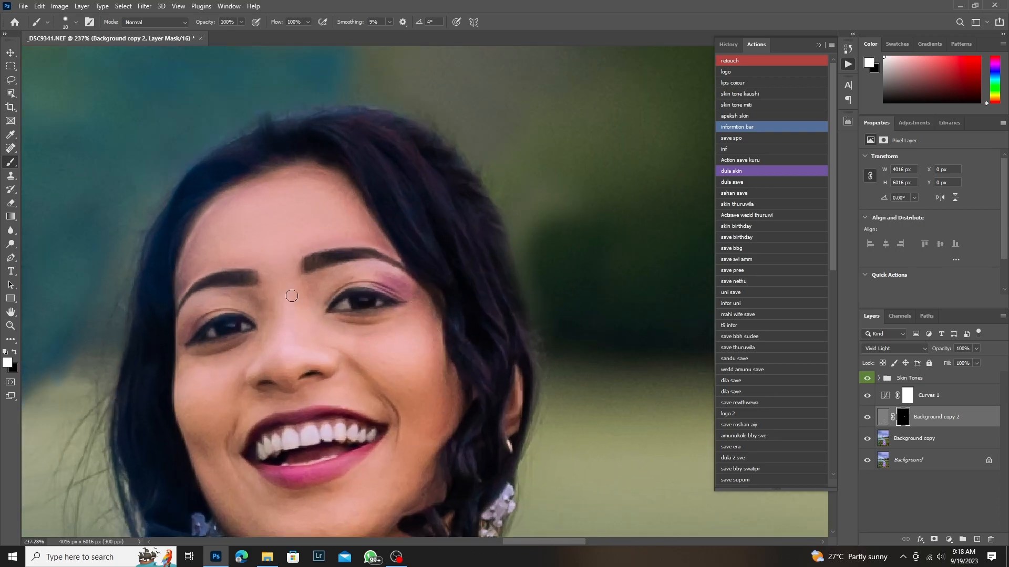
- Smooth the chin and lower face on the Background copy 2 mask with a 30 px brush
{"action": "scroll", "coordinate": [222, 392], "scroll_direction": "down", "scroll_amount": 2}
{"action": "scroll", "coordinate": [211, 396], "scroll_direction": "down", "scroll_amount": 3}
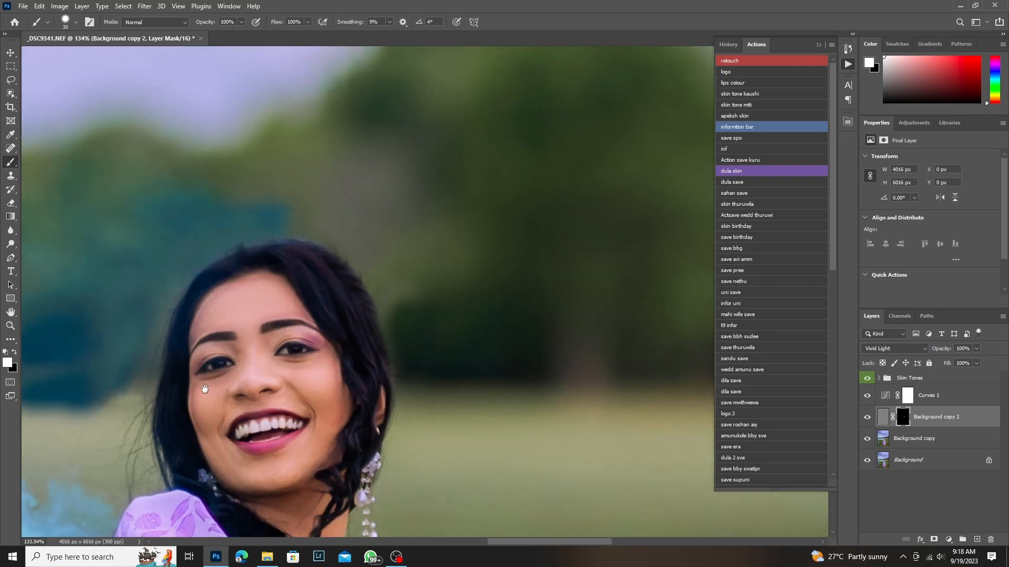
{"action": "scroll", "coordinate": [205, 407], "scroll_direction": "up", "scroll_amount": 3}
{"action": "key", "text": "bracketright"}
{"action": "left_click_drag", "start_coordinate": [246, 396], "coordinate": [339, 400]}
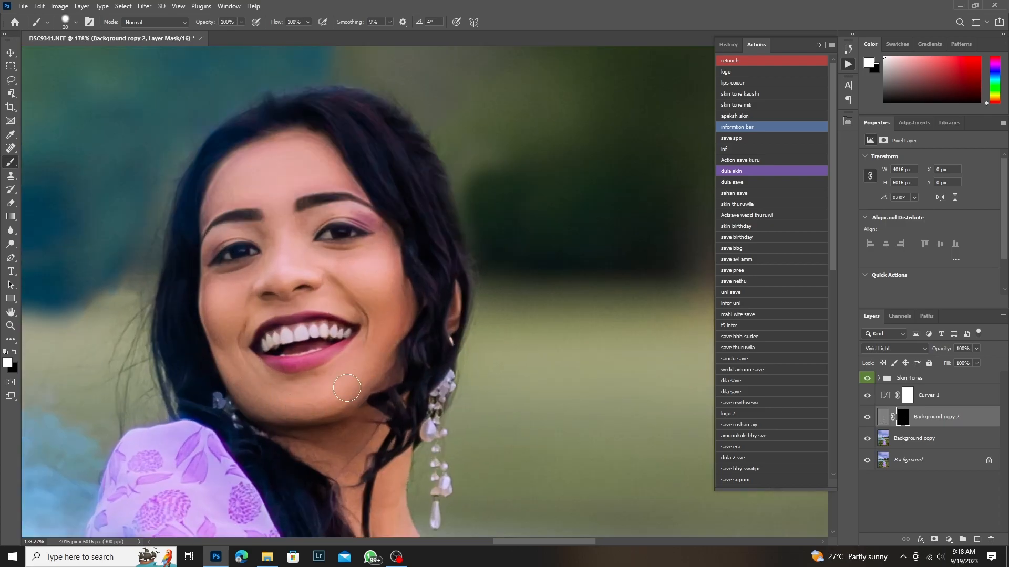
- Smooth the eyelids and the skin below the eyebrows on the Background copy 2 mask, starting with a brush of about 15 px
{"action": "key", "text": "bracketright"}
{"action": "scroll", "coordinate": [208, 273], "scroll_direction": "up", "scroll_amount": 2}
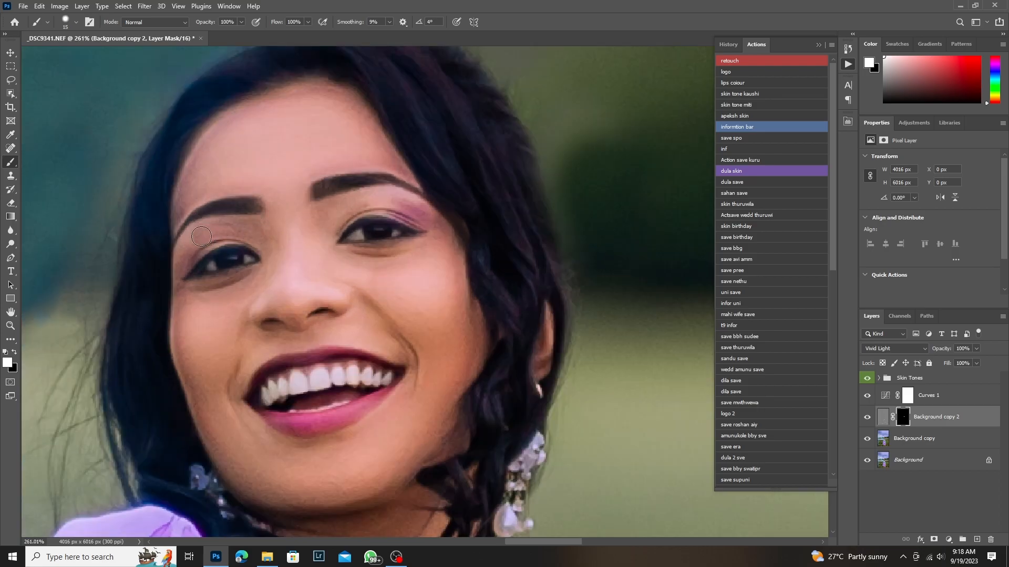
{"action": "key", "text": "bracketright"}
{"action": "key", "text": "bracketright"}
{"action": "key", "text": "bracketright"}
{"action": "left_click_drag", "start_coordinate": [325, 216], "coordinate": [419, 204]}
{"action": "key", "text": "bracketright"}
- Smooth the neck skin between the hair strands on the Background copy 2 mask with a small brush
{"action": "scroll", "coordinate": [378, 294], "scroll_direction": "down", "scroll_amount": 6}
{"action": "scroll", "coordinate": [410, 431], "scroll_direction": "up", "scroll_amount": 3}
{"action": "mouse_move", "coordinate": [363, 316]}
{"action": "left_mouse_down"}
{"action": "mouse_move", "coordinate": [369, 361]}
{"action": "mouse_move", "coordinate": [395, 387]}
{"action": "left_mouse_up"}
{"action": "key", "text": "bracketright"}
{"action": "scroll", "coordinate": [370, 360], "scroll_direction": "up", "scroll_amount": 1}
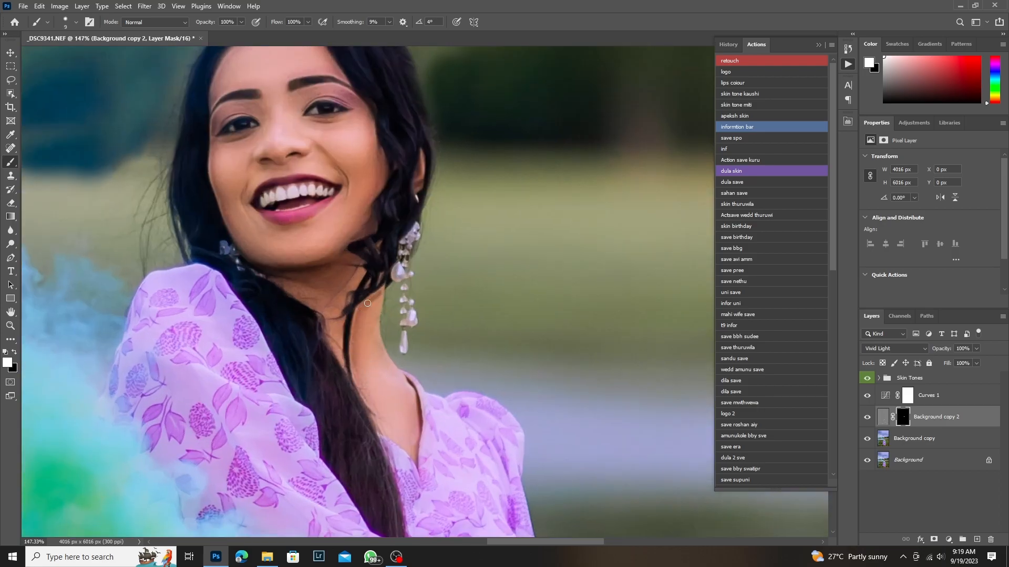
{"action": "key", "text": "bracketright"}
- Smooth the forearm and hand skin on the Background copy 2 mask, reducing the brush from 40 px to about 25 px
{"action": "scroll", "coordinate": [378, 303], "scroll_direction": "down", "scroll_amount": 8}
{"action": "scroll", "coordinate": [387, 314], "scroll_direction": "up", "scroll_amount": 8}
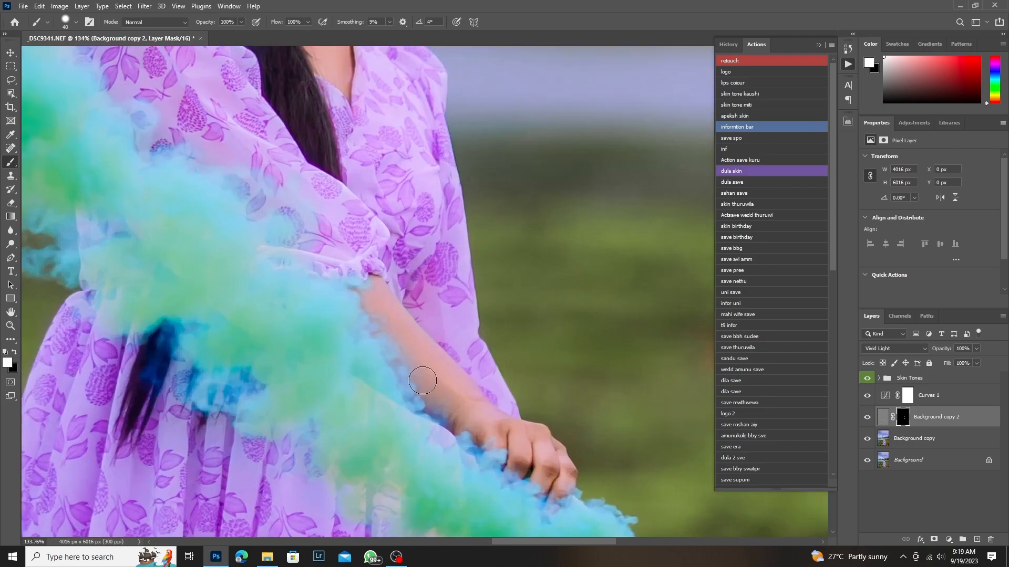
{"action": "key", "text": "bracketleft"}
{"action": "scroll", "coordinate": [422, 380], "scroll_direction": "down", "scroll_amount": 8}
{"action": "scroll", "coordinate": [445, 391], "scroll_direction": "up", "scroll_amount": 9}
{"action": "key", "text": "bracketleft"}
{"action": "scroll", "coordinate": [446, 370], "scroll_direction": "down", "scroll_amount": 8}
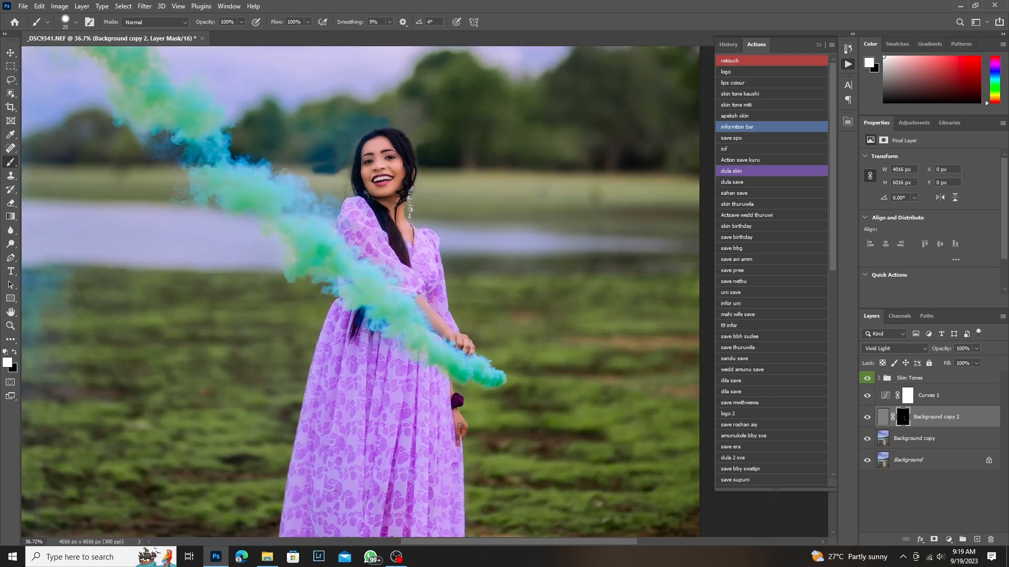
- Lower the Background copy 2 layer's opacity to 73% and its fill to 74%
{"action": "scroll", "coordinate": [508, 406], "scroll_direction": "up", "scroll_amount": 10}
{"action": "scroll", "coordinate": [426, 395], "scroll_direction": "down", "scroll_amount": 8}
{"action": "left_click_drag", "start_coordinate": [969, 376], "coordinate": [963, 376]}
{"action": "scroll", "coordinate": [368, 236], "scroll_direction": "up", "scroll_amount": 4}
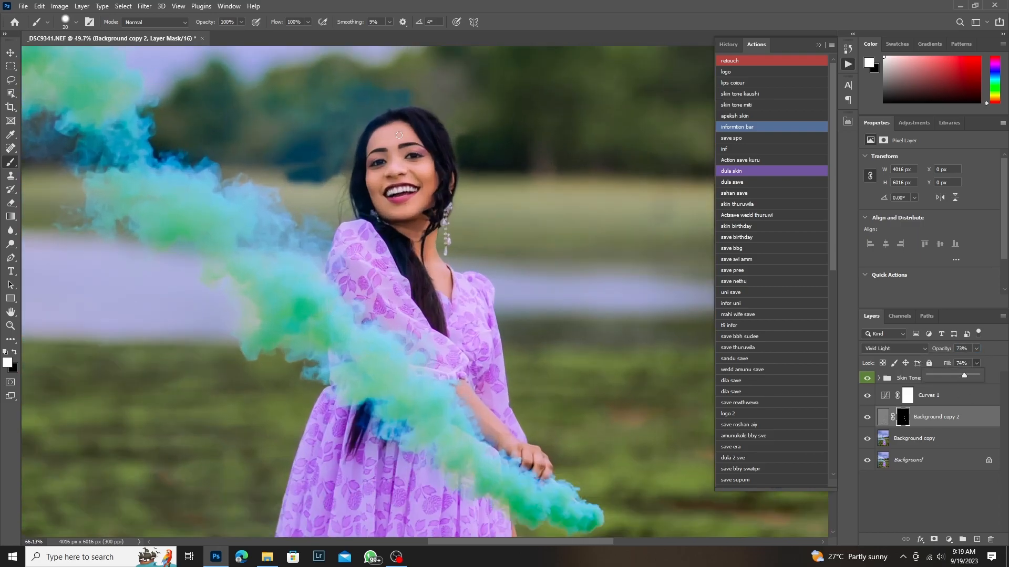
{"action": "scroll", "coordinate": [283, 275], "scroll_direction": "down", "scroll_amount": 2}
{"action": "scroll", "coordinate": [283, 275], "scroll_direction": "down", "scroll_amount": 4}
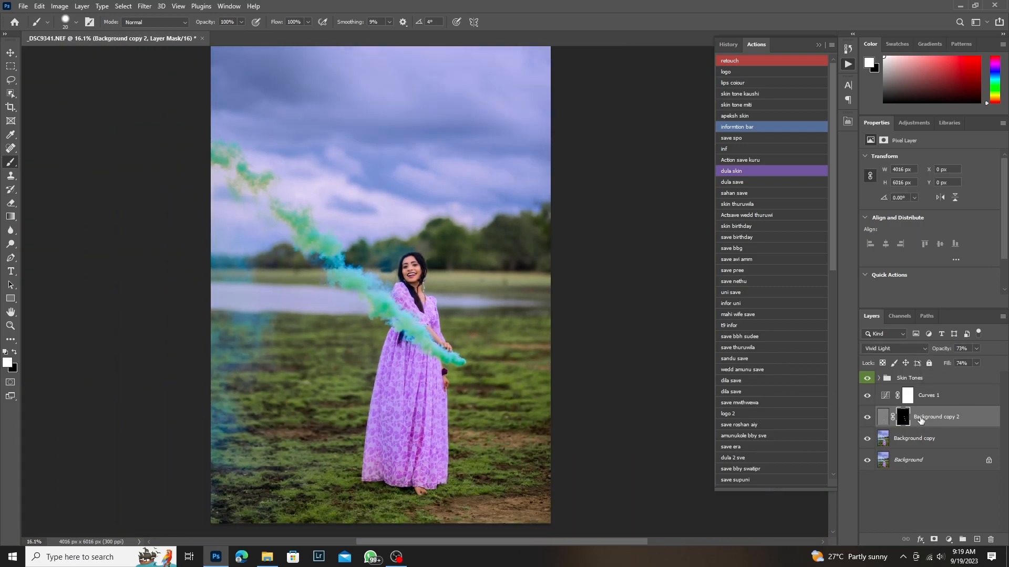
- Delete the Background copy 2 layer and check the whole portrait
{"action": "left_click_drag", "start_coordinate": [936, 416], "coordinate": [990, 539]}
{"action": "scroll", "coordinate": [408, 294], "scroll_direction": "down", "scroll_amount": 2}
{"action": "scroll", "coordinate": [408, 294], "scroll_direction": "up", "scroll_amount": 1}
{"action": "left_click_drag", "start_coordinate": [396, 283], "coordinate": [408, 303]}
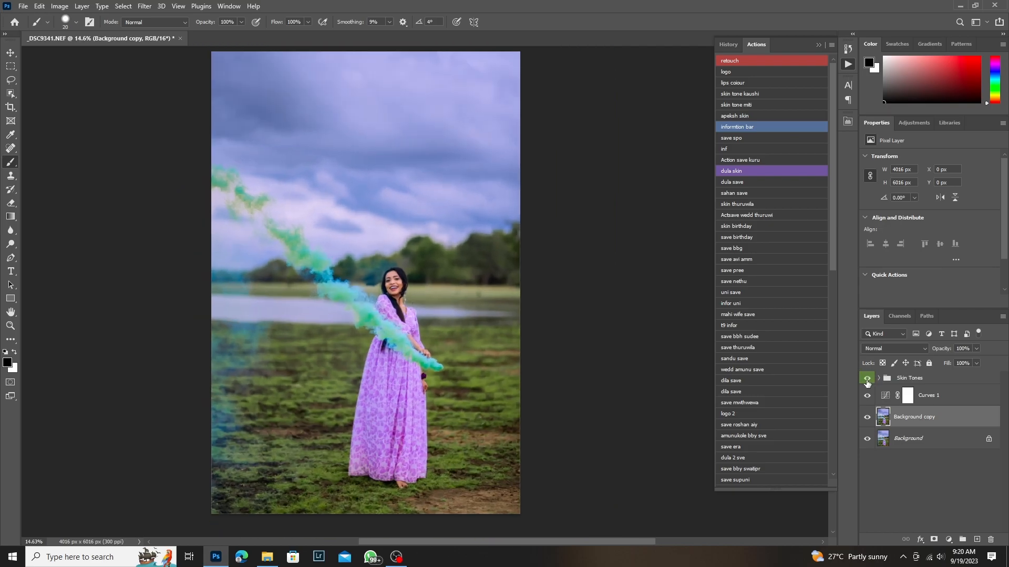
{"action": "scroll", "coordinate": [368, 282], "scroll_direction": "up", "scroll_amount": 4}
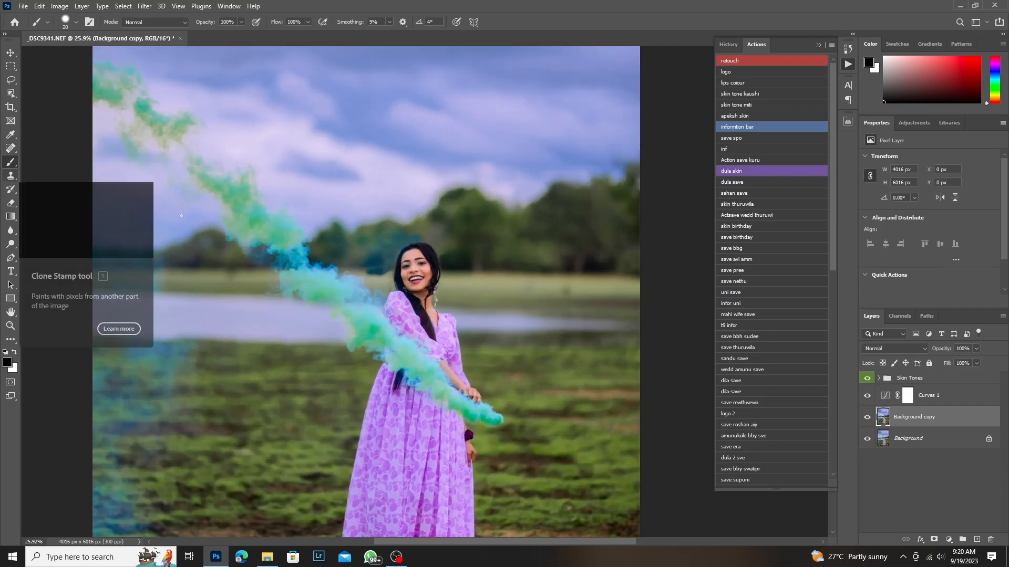
{"action": "scroll", "coordinate": [306, 192], "scroll_direction": "down", "scroll_amount": 5}
{"action": "scroll", "coordinate": [315, 210], "scroll_direction": "up", "scroll_amount": 1}
{"action": "left_click_drag", "start_coordinate": [373, 289], "coordinate": [384, 308]}
{"action": "left_click", "coordinate": [23, 5]}
{"action": "left_click", "coordinate": [47, 144]}
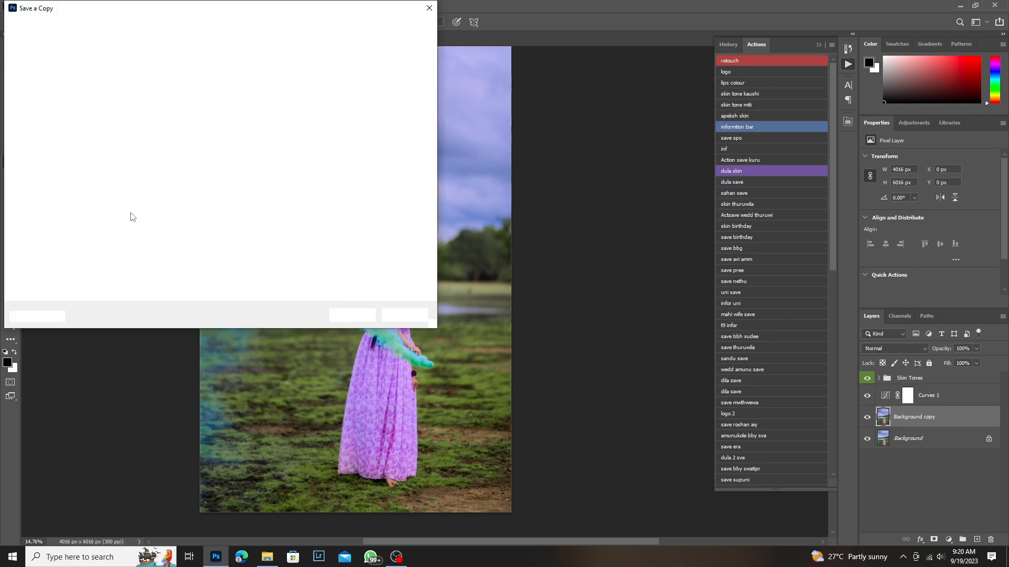
{"action": "left_click", "coordinate": [433, 10]}
- Save a copy of the retouched portrait
{"action": "left_click", "coordinate": [23, 6]}
{"action": "left_click", "coordinate": [44, 142]}
{"action": "left_click", "coordinate": [58, 208]}
{"action": "left_click", "coordinate": [158, 237]}
{"action": "left_click", "coordinate": [105, 298]}
{"action": "left_click", "coordinate": [353, 316]}
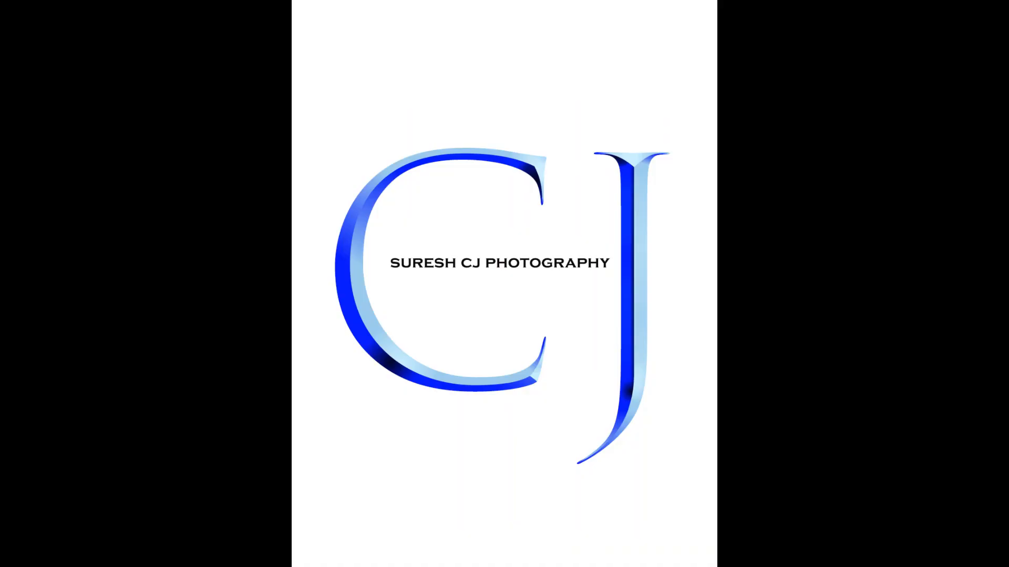